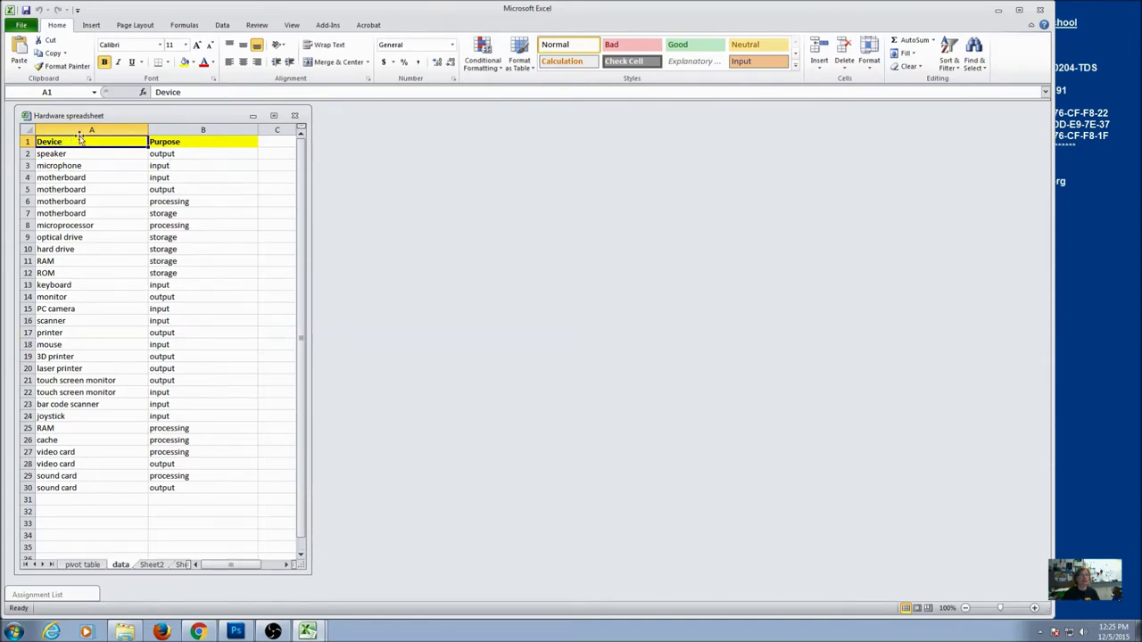
# Step: Insert a PivotTable from the device data on a new worksheet
pyautogui.click(95, 26)
pyautogui.click(23, 47)
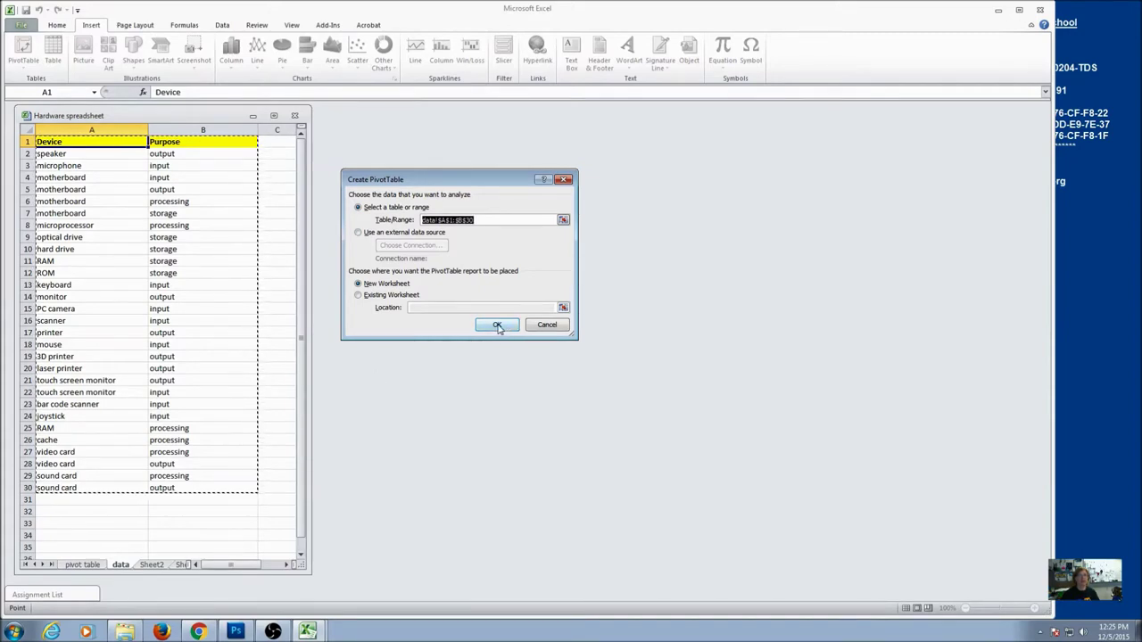
pyautogui.click(499, 326)
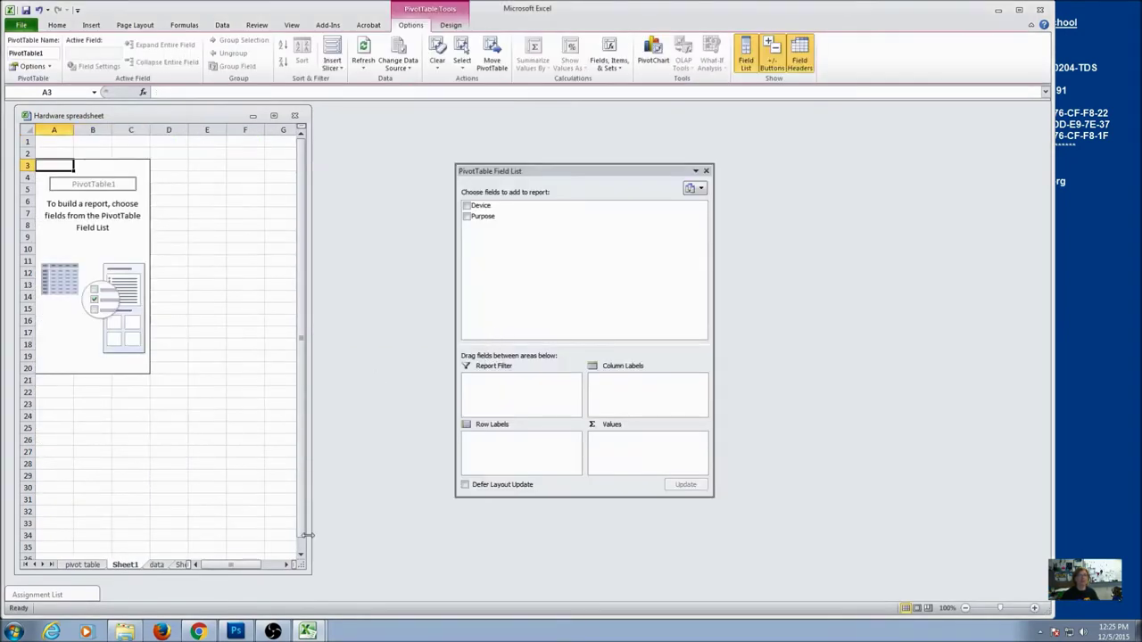
pyautogui.moveTo(293, 568); pyautogui.dragTo(439, 563)
pyautogui.moveTo(547, 173); pyautogui.dragTo(560, 123)
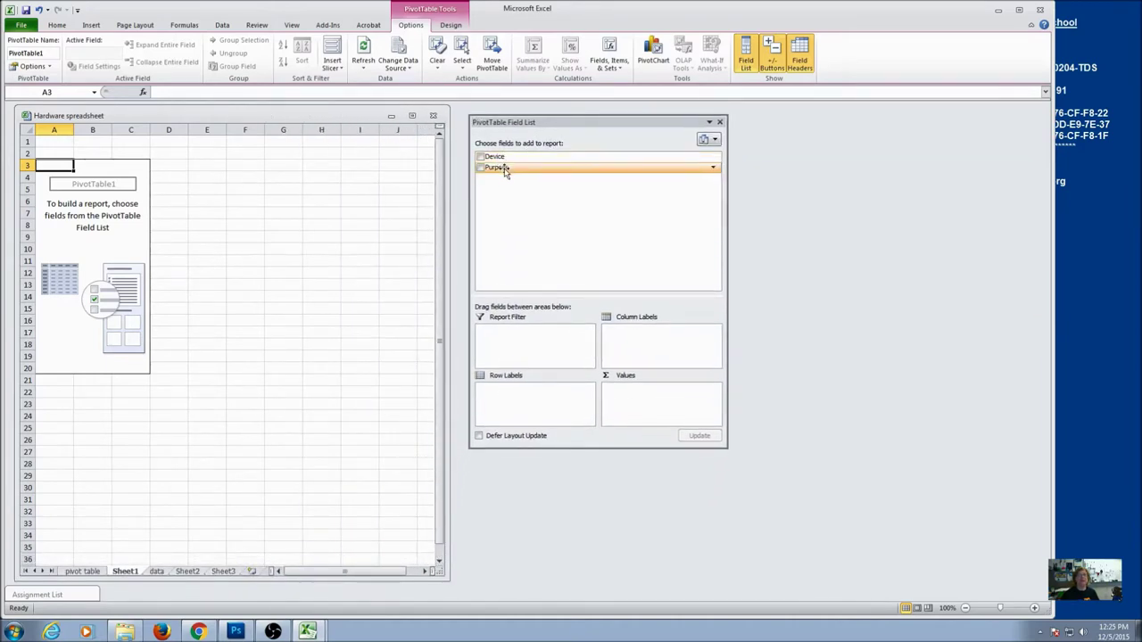
# Step: Count devices by Purpose (input 9, output 9, processing 6, storage 5), trying Device then removing it
pyautogui.moveTo(499, 171); pyautogui.dragTo(526, 393)
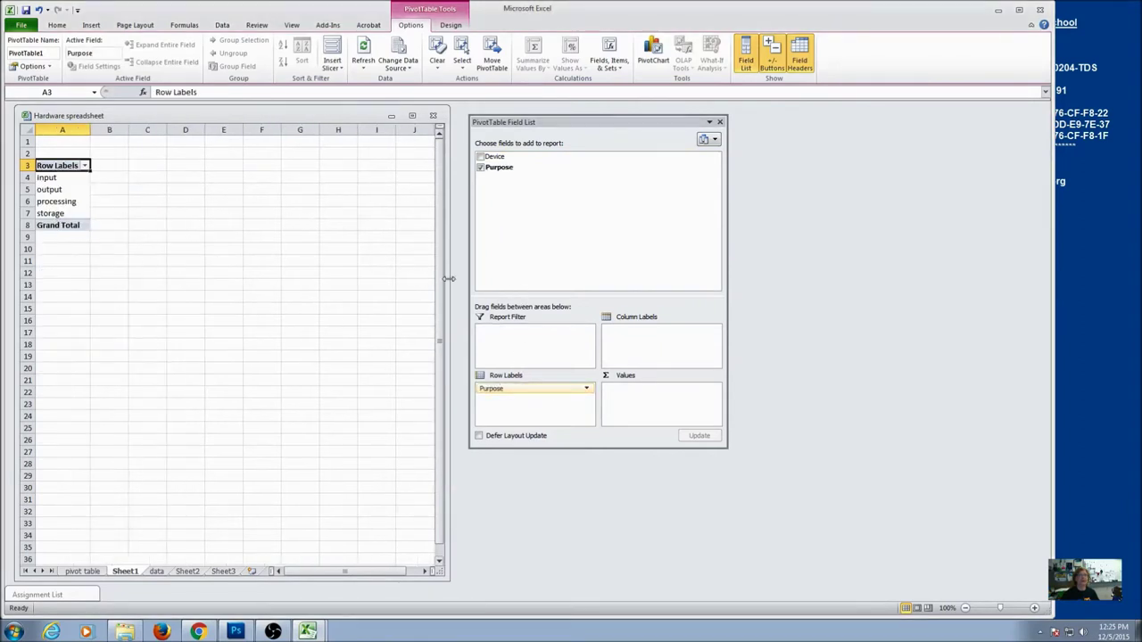
pyautogui.moveTo(500, 172); pyautogui.dragTo(643, 392)
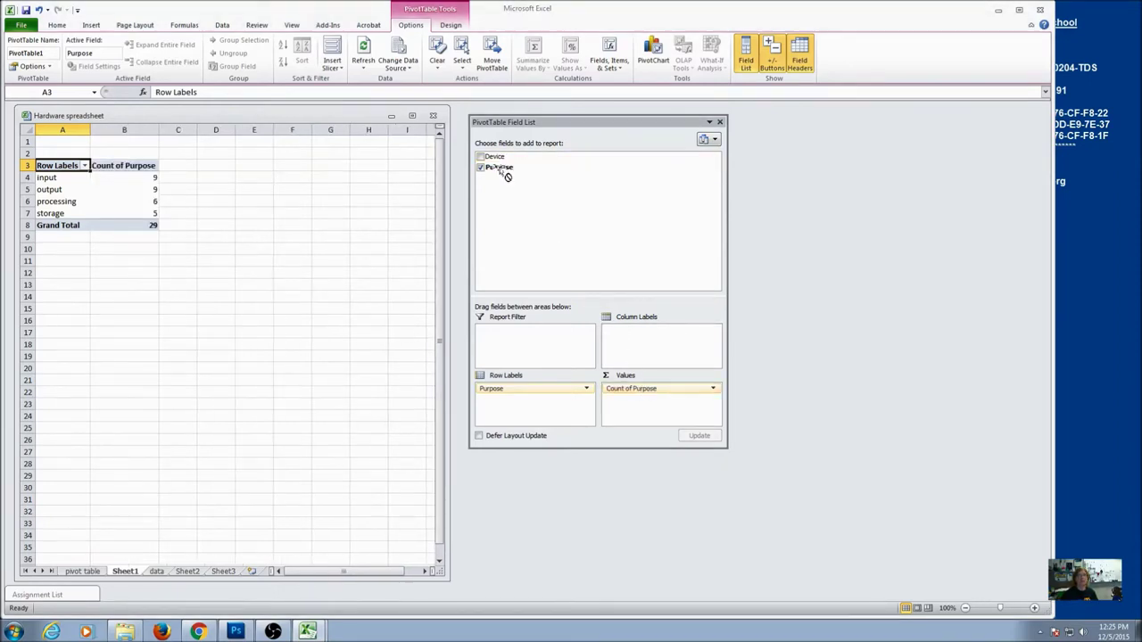
pyautogui.moveTo(505, 169); pyautogui.dragTo(533, 403)
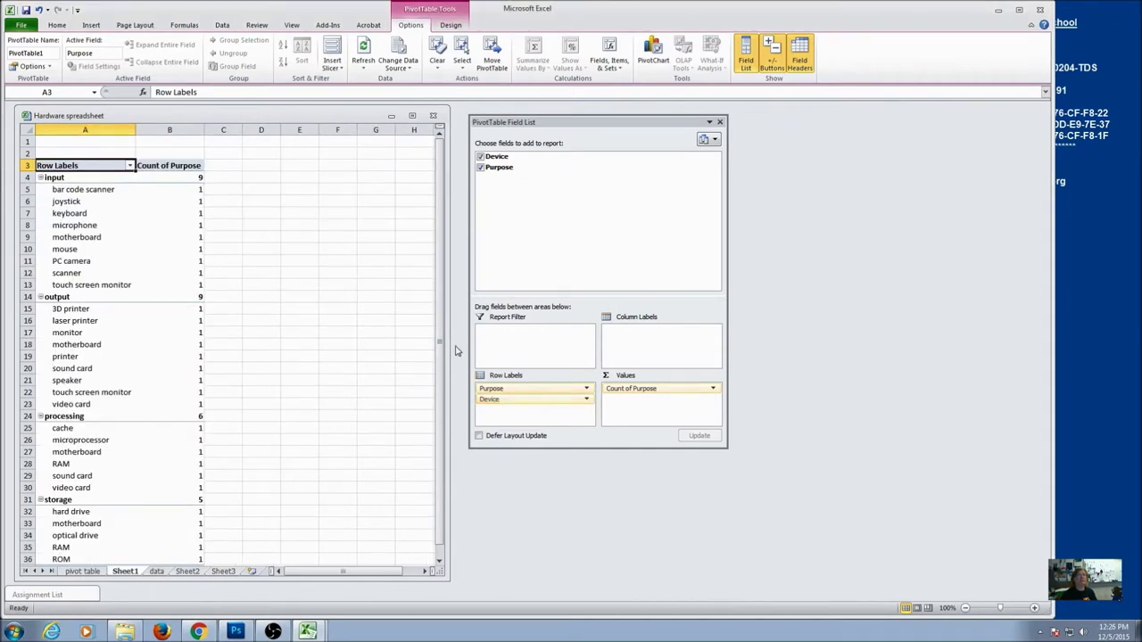
pyautogui.moveTo(499, 400); pyautogui.dragTo(511, 212)
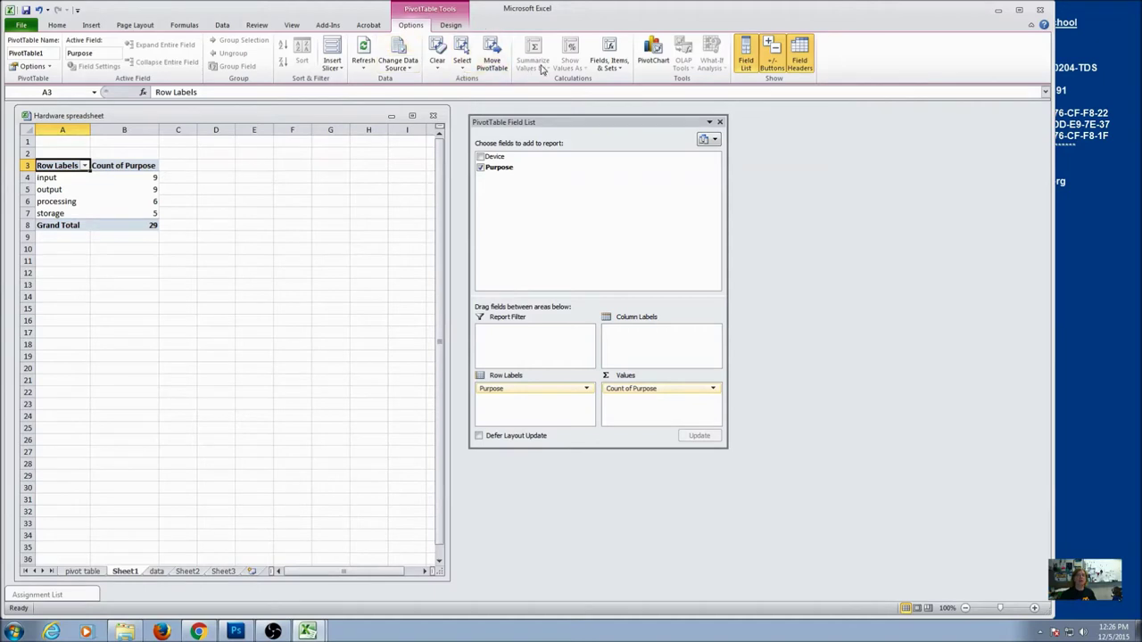
# Step: Insert a 3-D Pie PivotChart of the Purpose counts
pyautogui.click(653, 49)
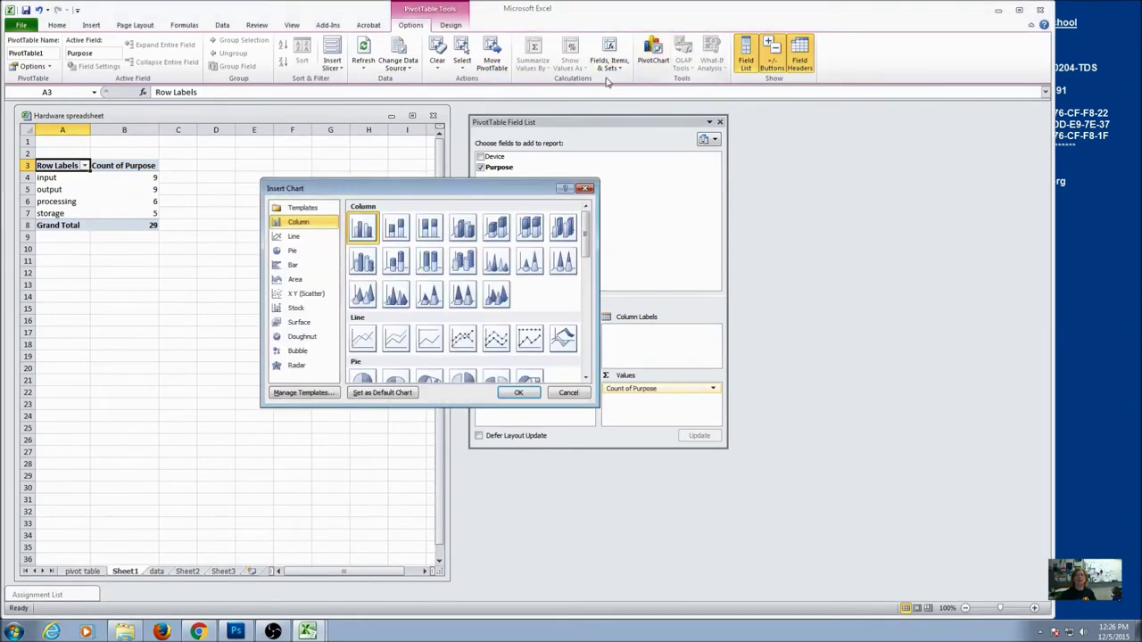
pyautogui.moveTo(464, 194); pyautogui.dragTo(286, 301)
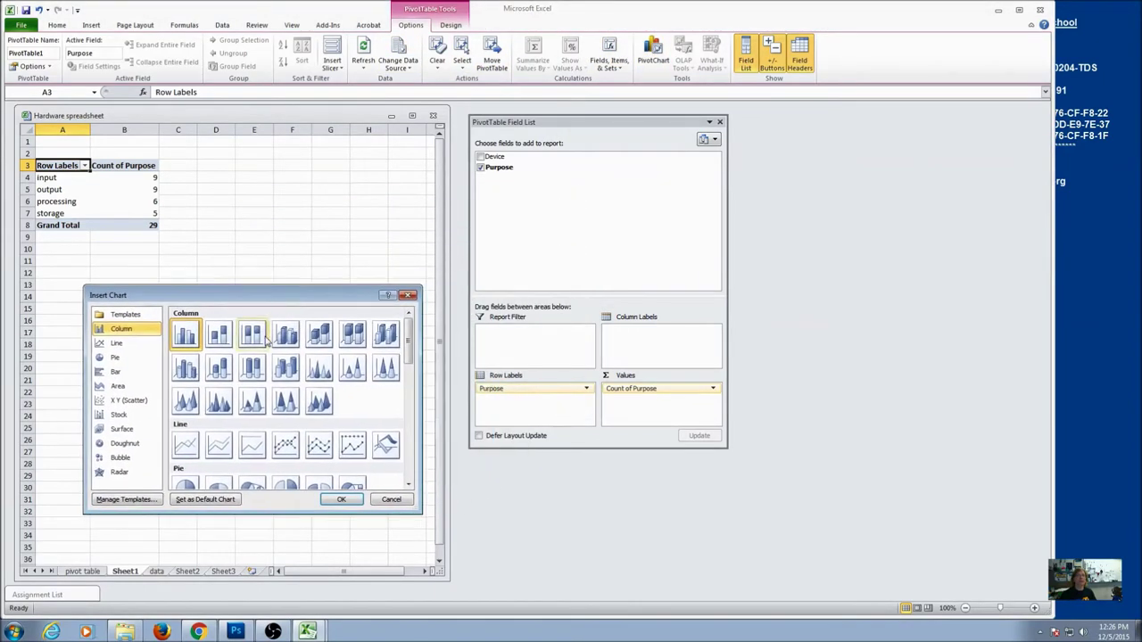
pyautogui.scroll(-3, 413, 352)
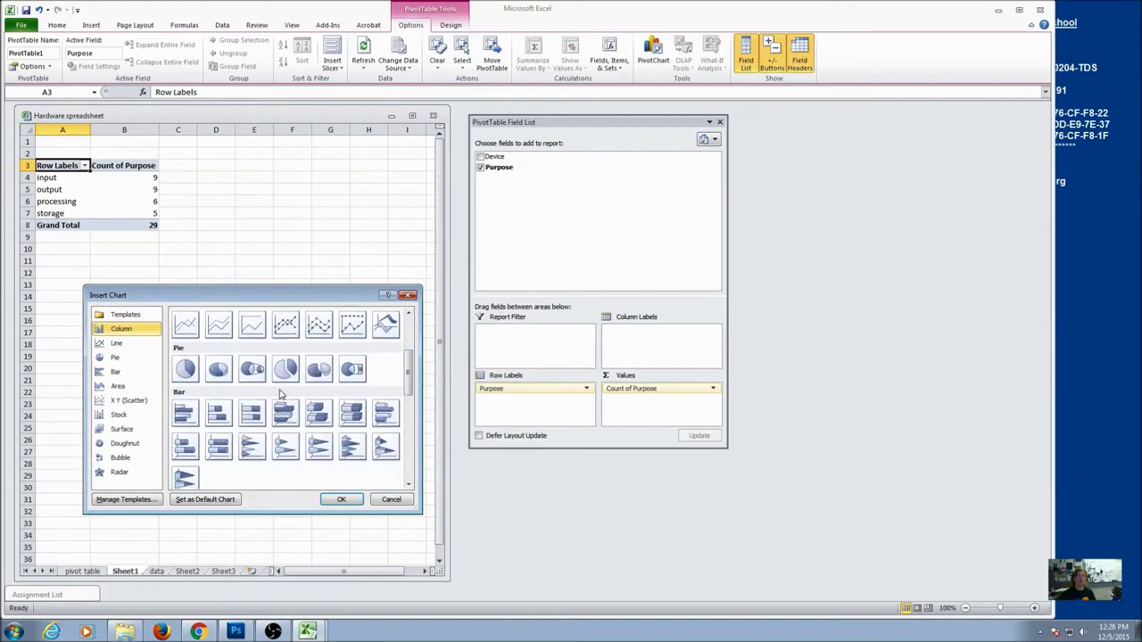
pyautogui.click(220, 370)
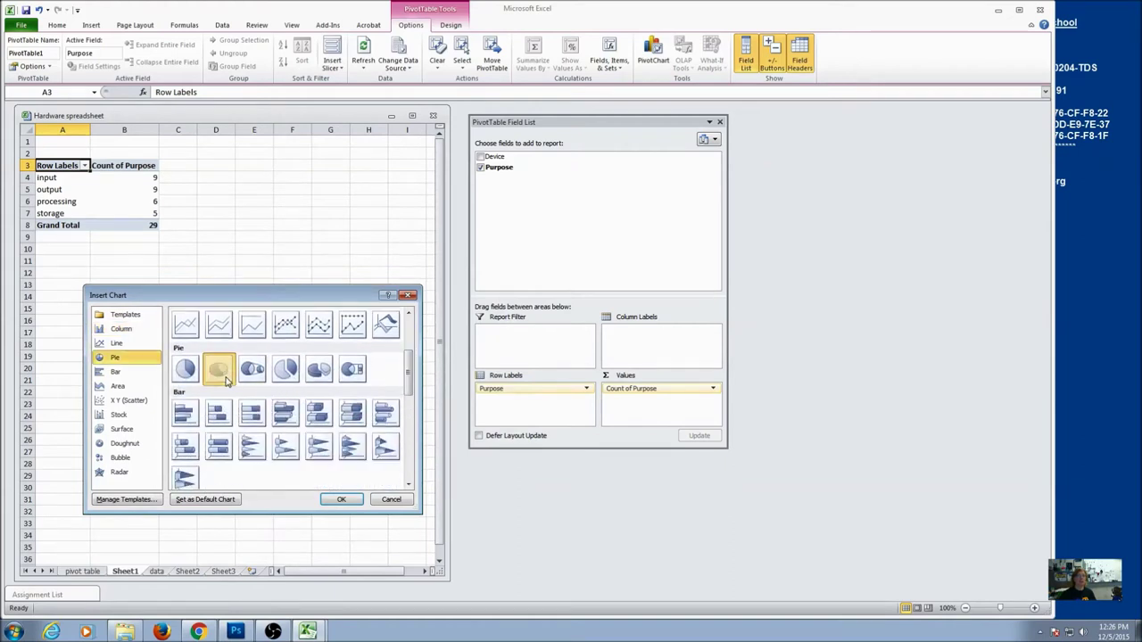
pyautogui.click(337, 499)
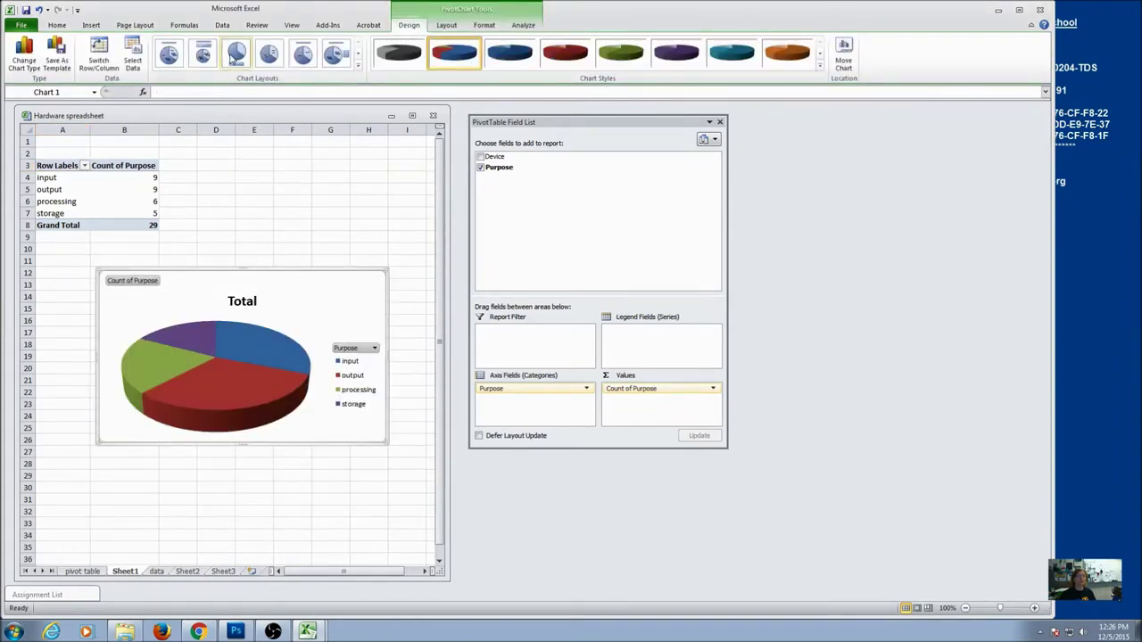
# Step: Apply a chart layout labelling each slice with category and count, without title or legend
pyautogui.click(263, 54)
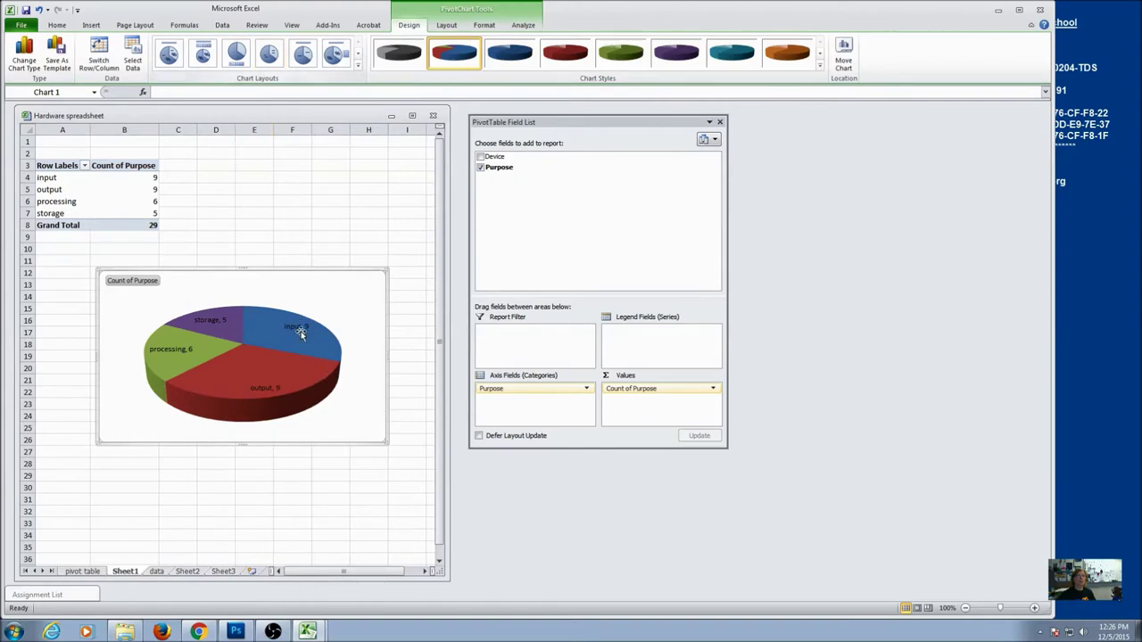
pyautogui.moveTo(244, 268); pyautogui.dragTo(241, 270)
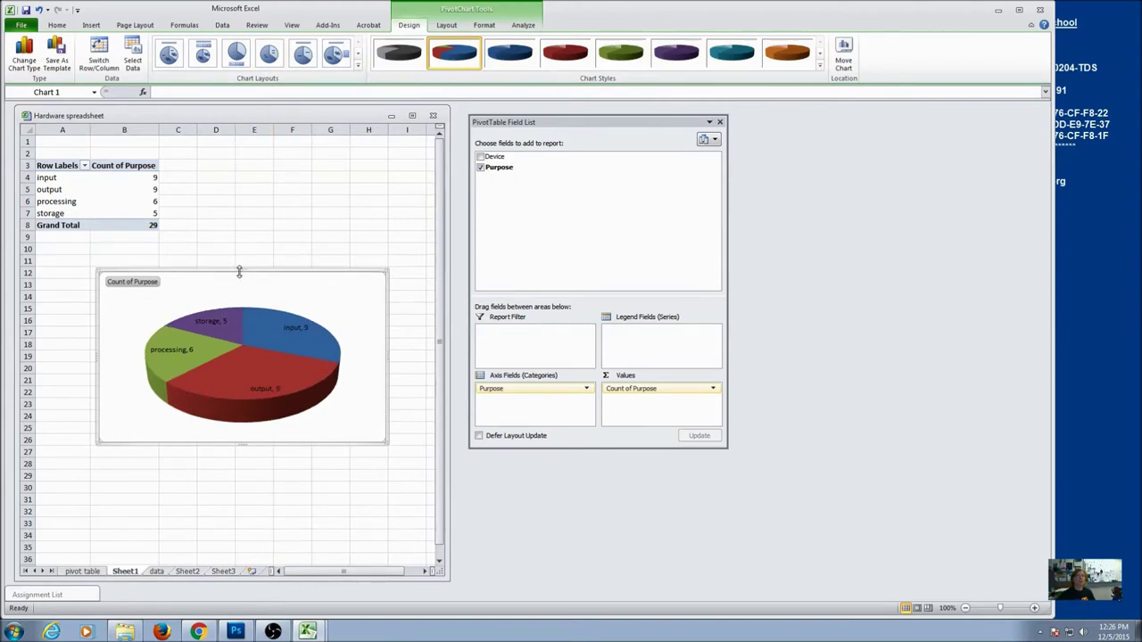
pyautogui.click(222, 268)
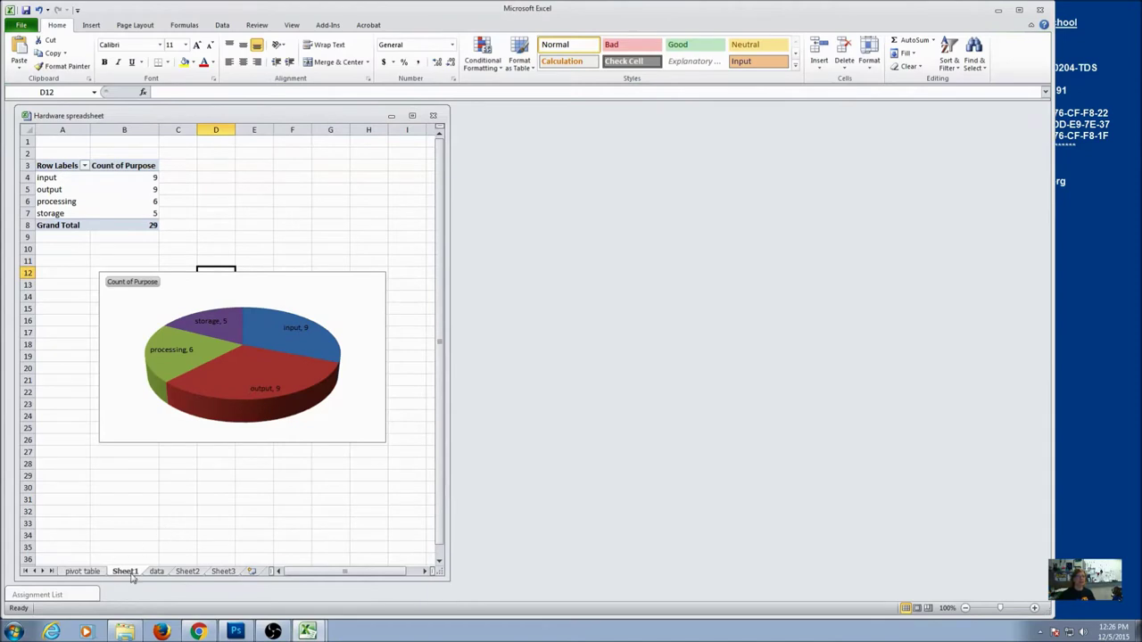
# Step: Rename the Sheet1 tab to 'my pivot table'
pyautogui.click(83, 571)
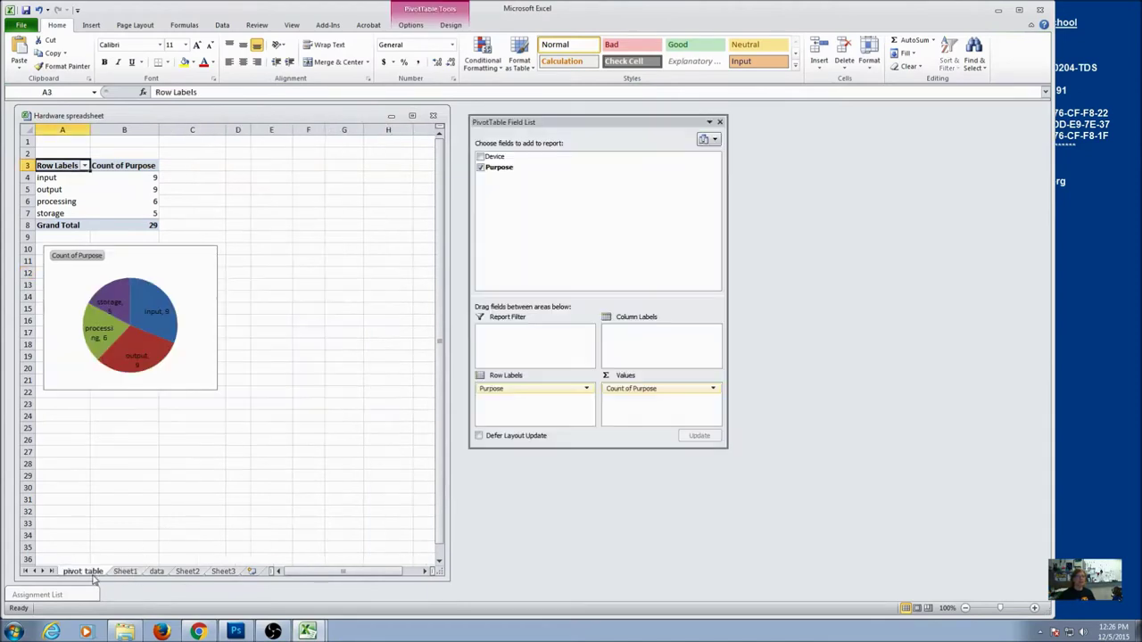
pyautogui.click(125, 572)
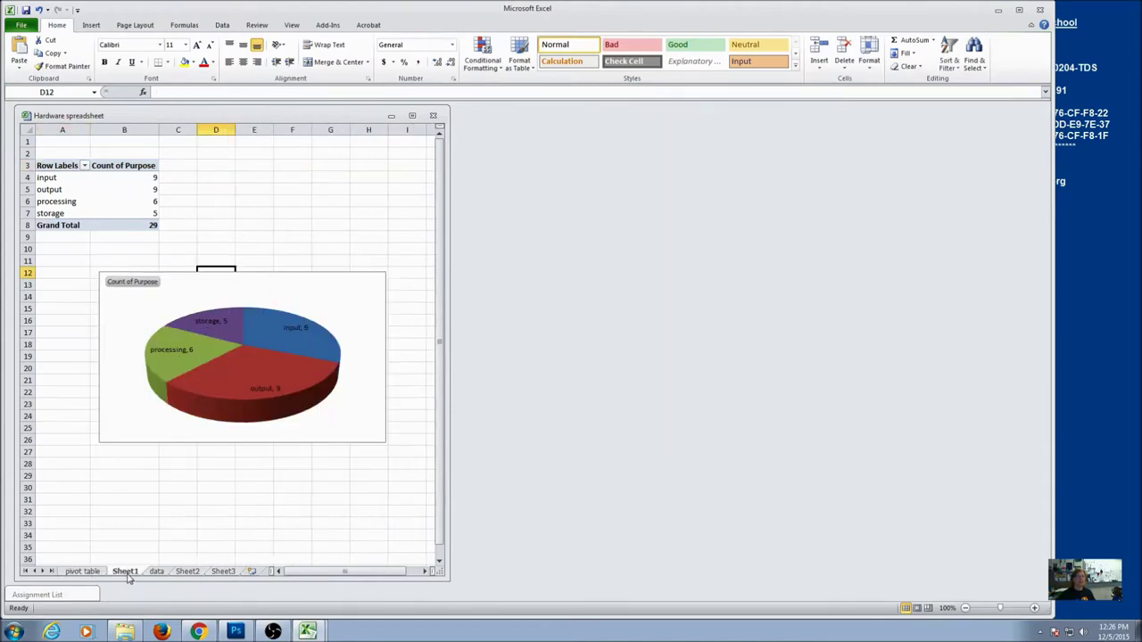
pyautogui.click(155, 572)
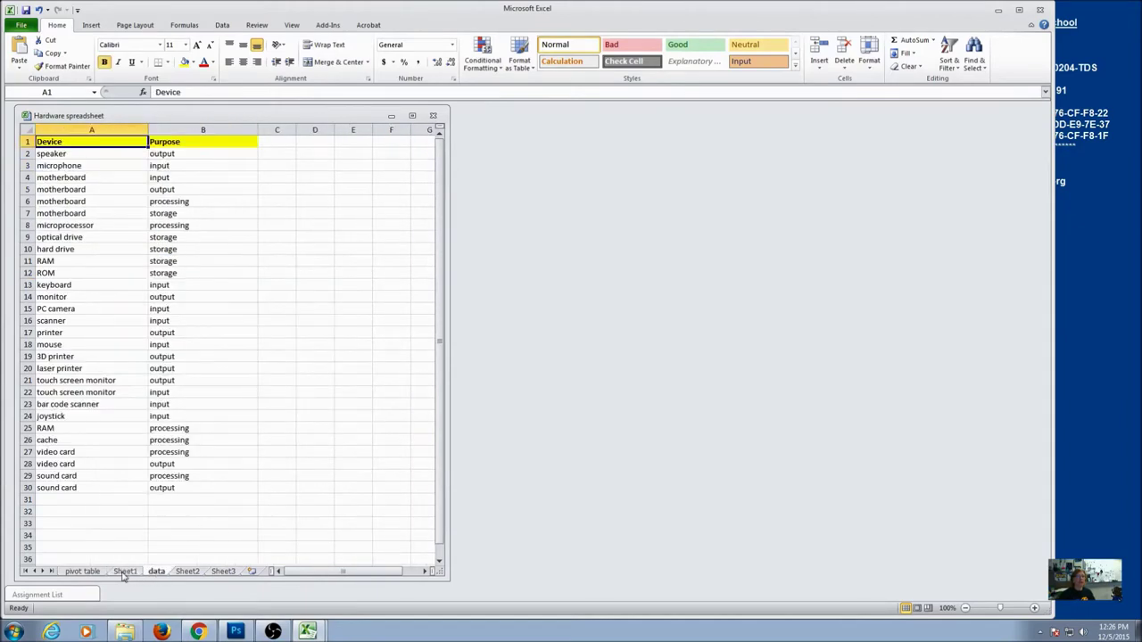
pyautogui.click(124, 572)
pyautogui.rightClick(126, 572)
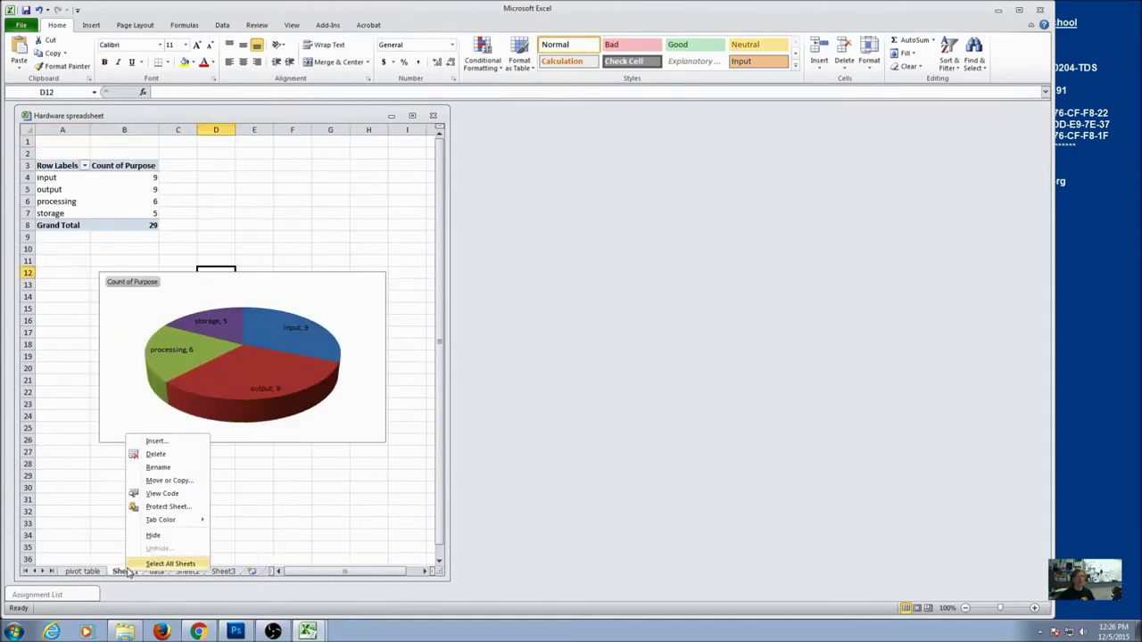
pyautogui.click(169, 468)
pyautogui.write('my')
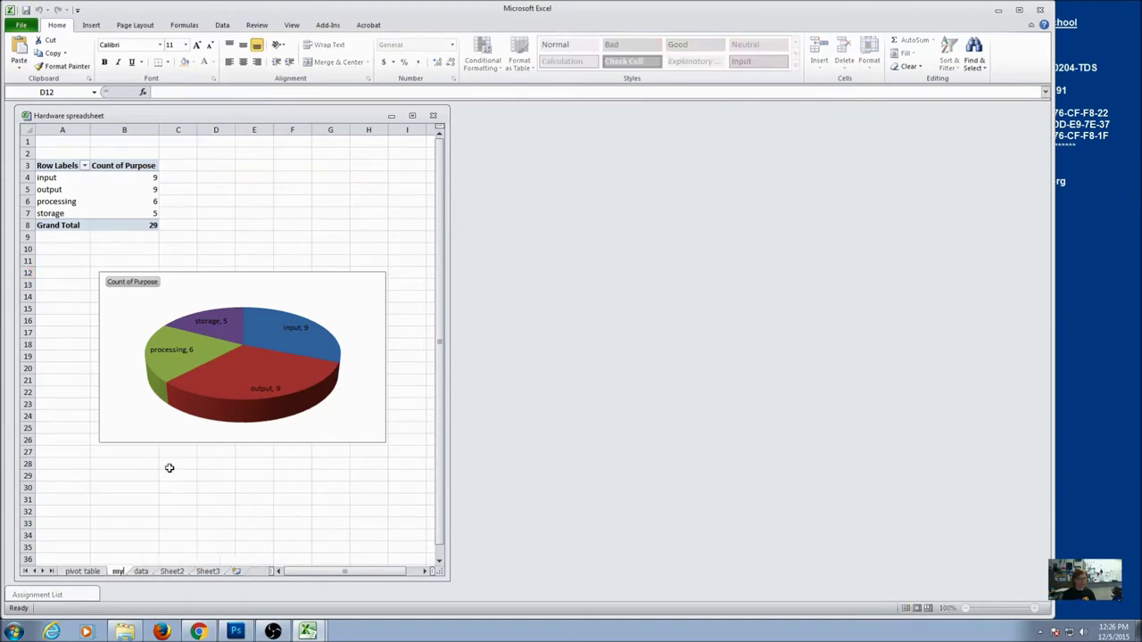
pyautogui.write(' pivot table')
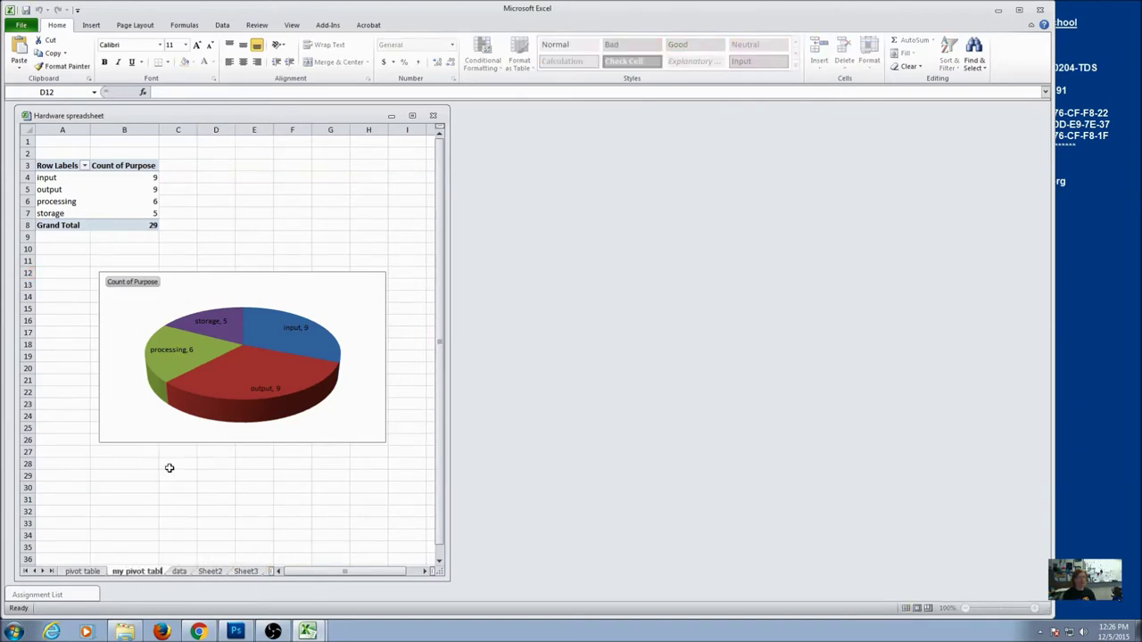
pyautogui.click(191, 463)
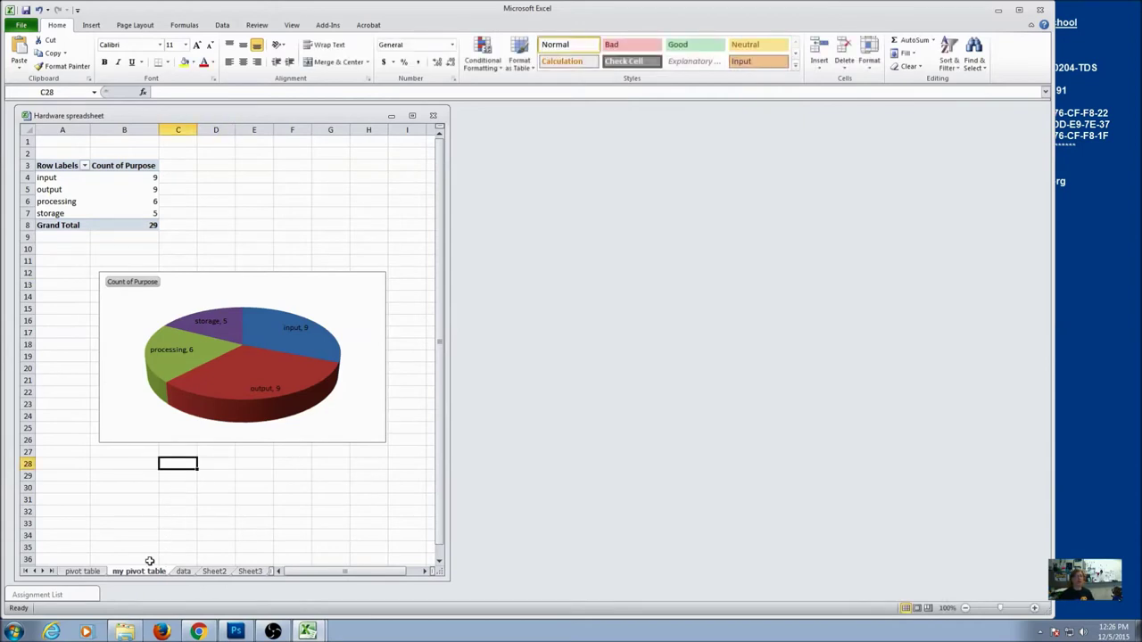
# Step: Compare the data, 'my pivot table' and 'pivot table' sheets, ending on 'pivot table'
pyautogui.click(183, 572)
pyautogui.click(151, 572)
pyautogui.click(91, 571)
pyautogui.click(148, 572)
pyautogui.click(183, 571)
pyautogui.click(141, 572)
pyautogui.click(93, 572)
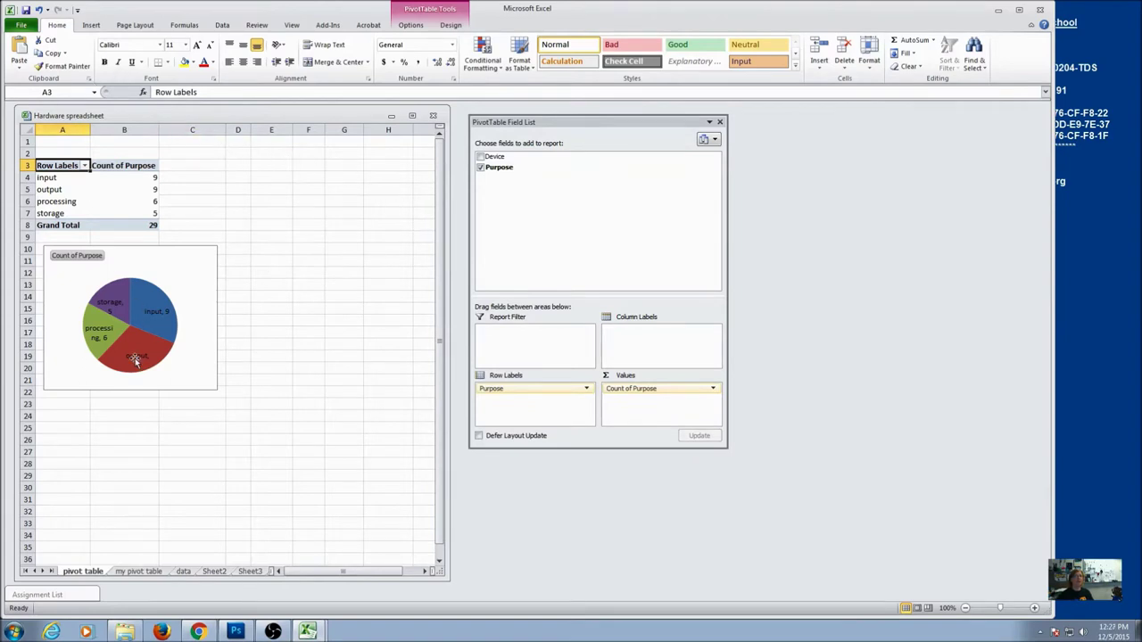
# Step: Open the data sheet's Header & Footer and place the cursor in the right header section
pyautogui.click(183, 572)
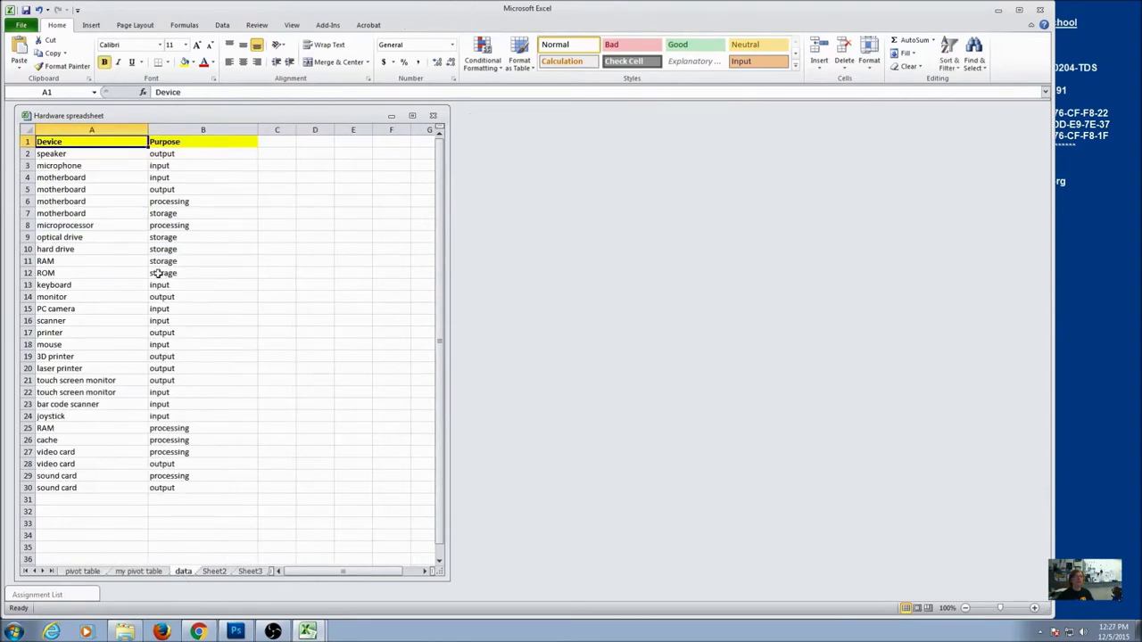
pyautogui.click(91, 25)
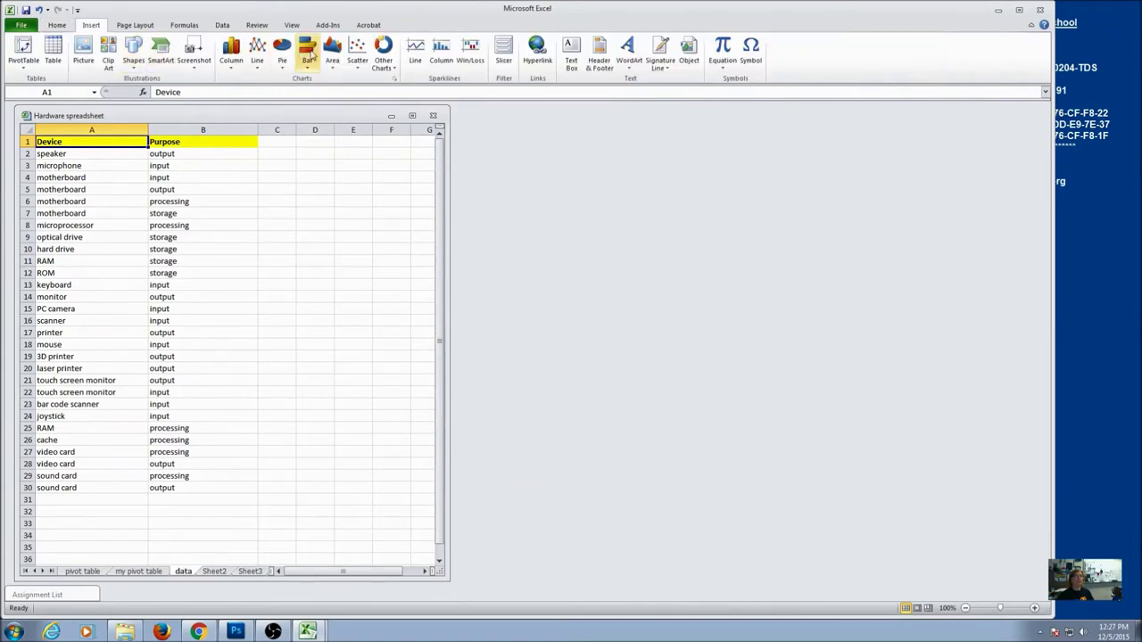
pyautogui.click(596, 64)
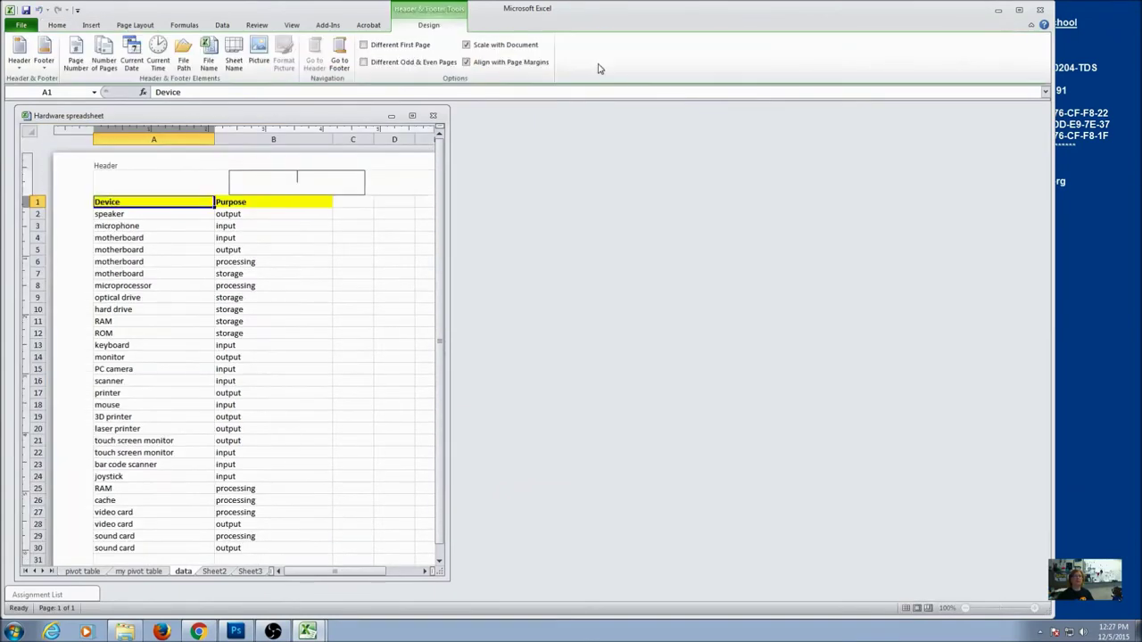
pyautogui.click(384, 173)
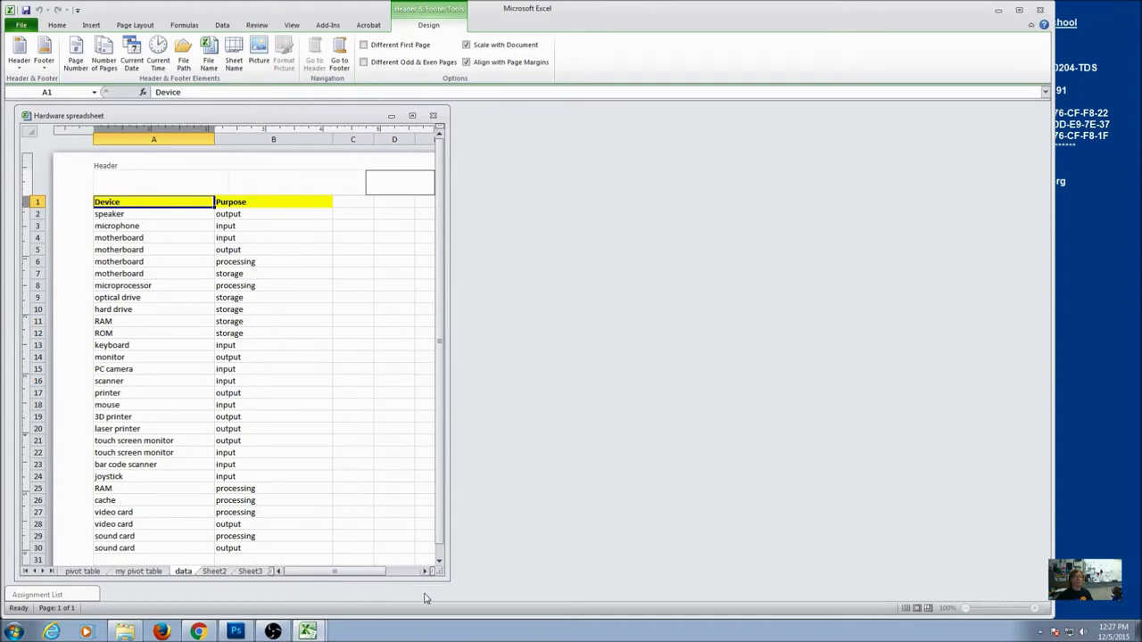
pyautogui.moveTo(448, 578); pyautogui.dragTo(469, 596)
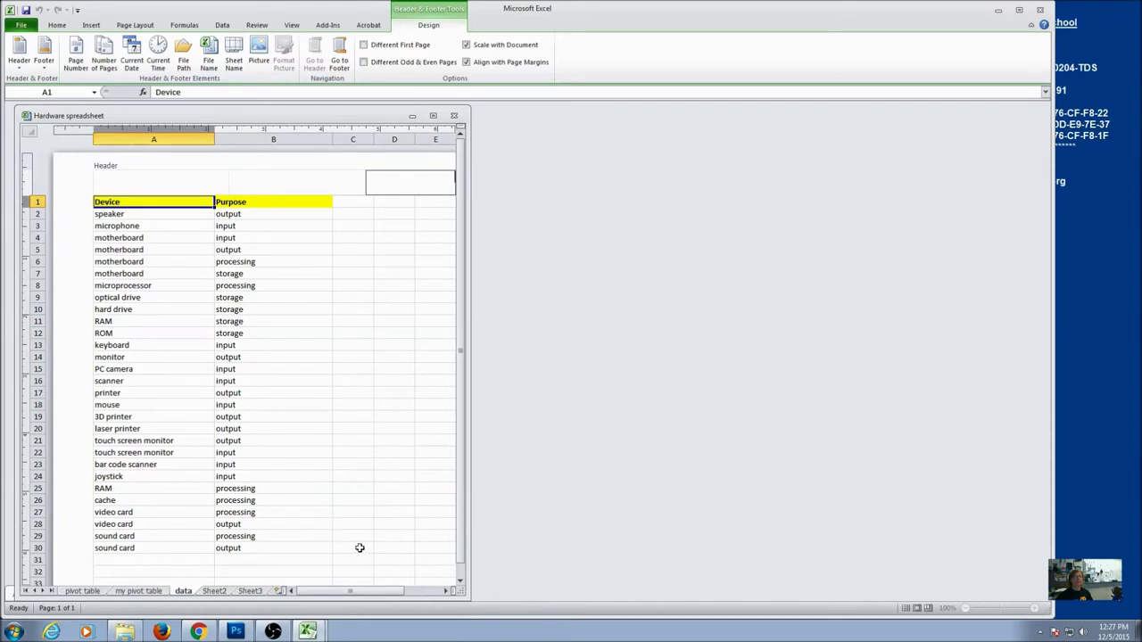
pyautogui.click(313, 633)
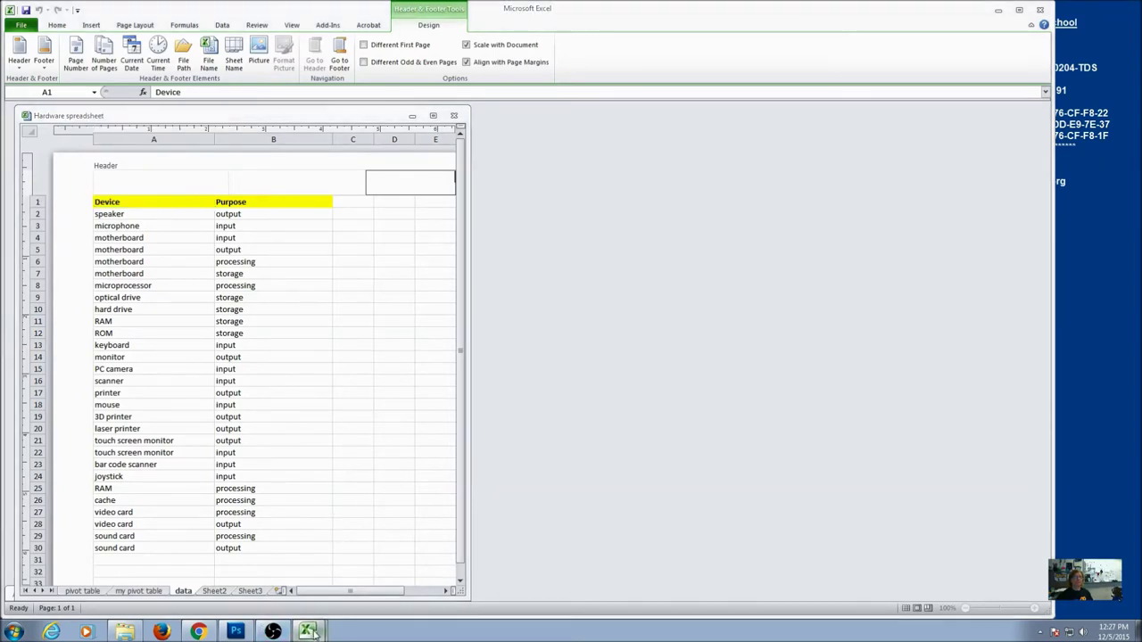
pyautogui.click(316, 584)
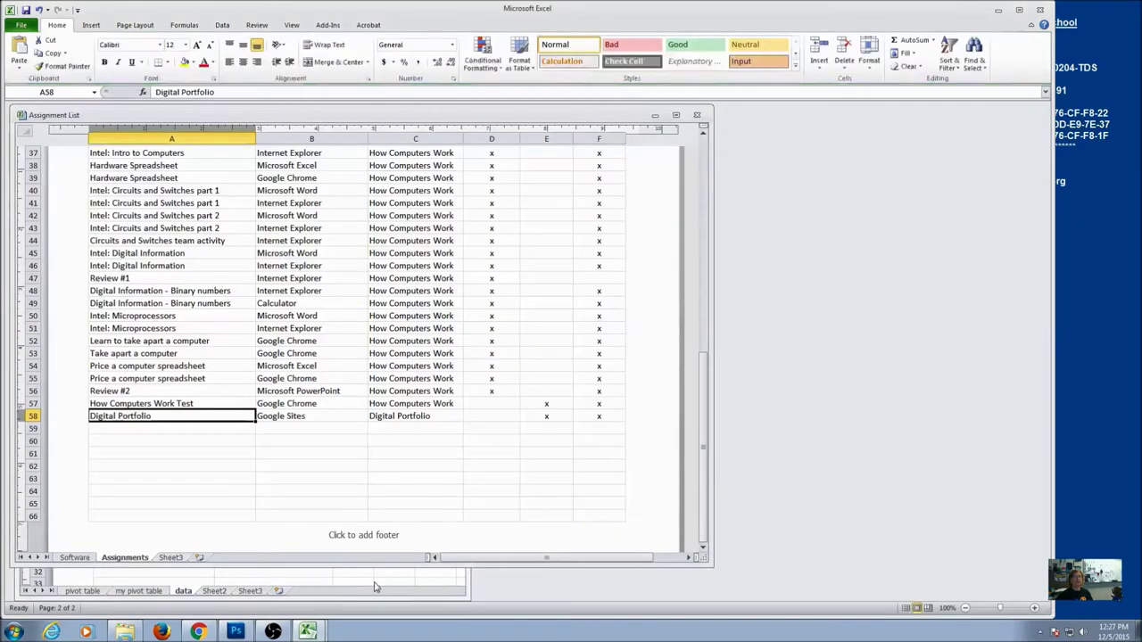
pyautogui.moveTo(703, 561); pyautogui.dragTo(709, 592)
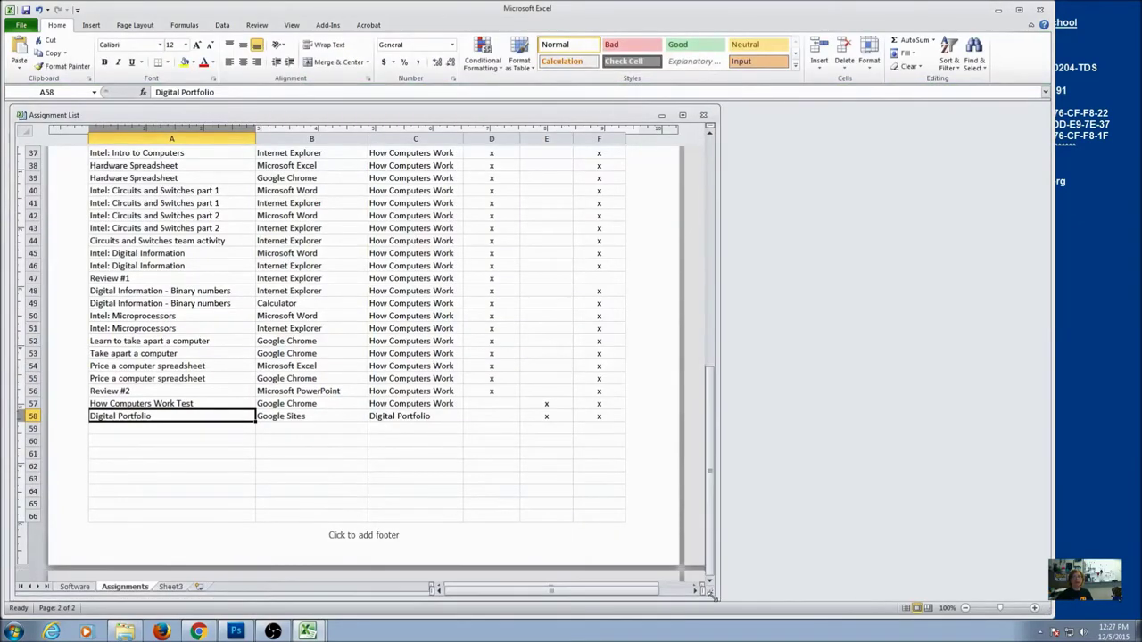
pyautogui.moveTo(710, 535); pyautogui.dragTo(641, 255)
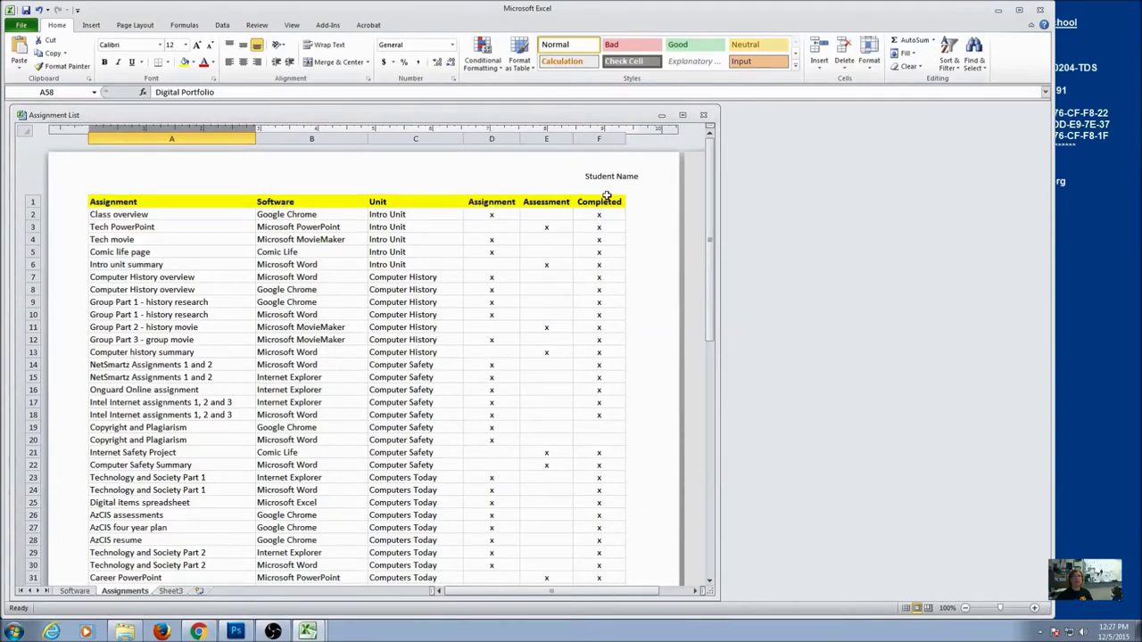
pyautogui.moveTo(706, 262); pyautogui.dragTo(673, 540)
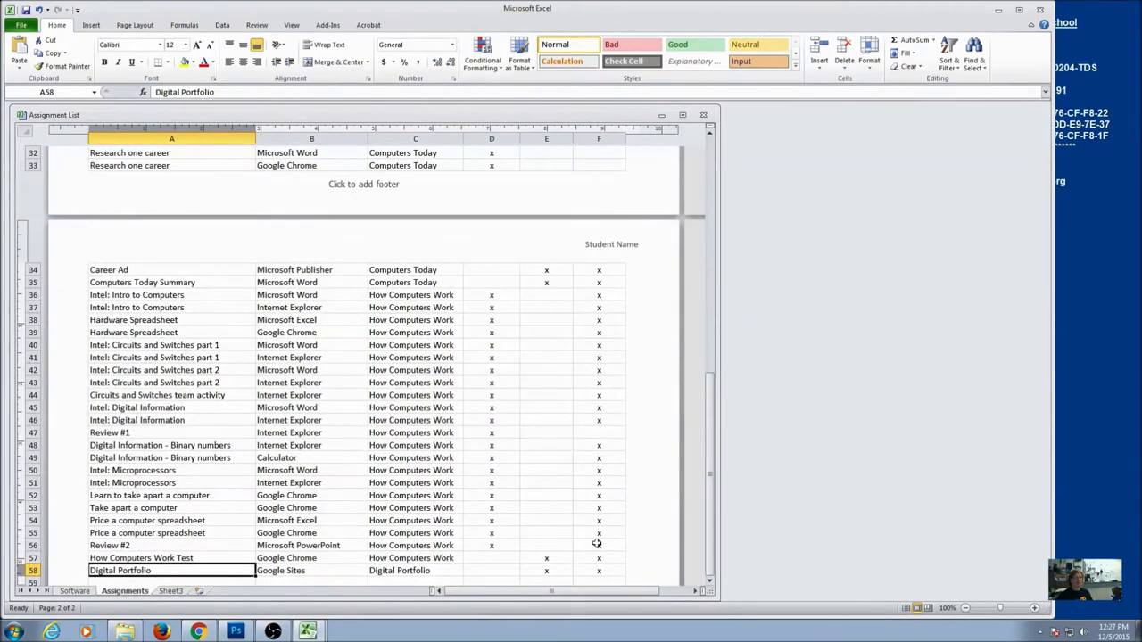
pyautogui.moveTo(711, 519); pyautogui.dragTo(670, 265)
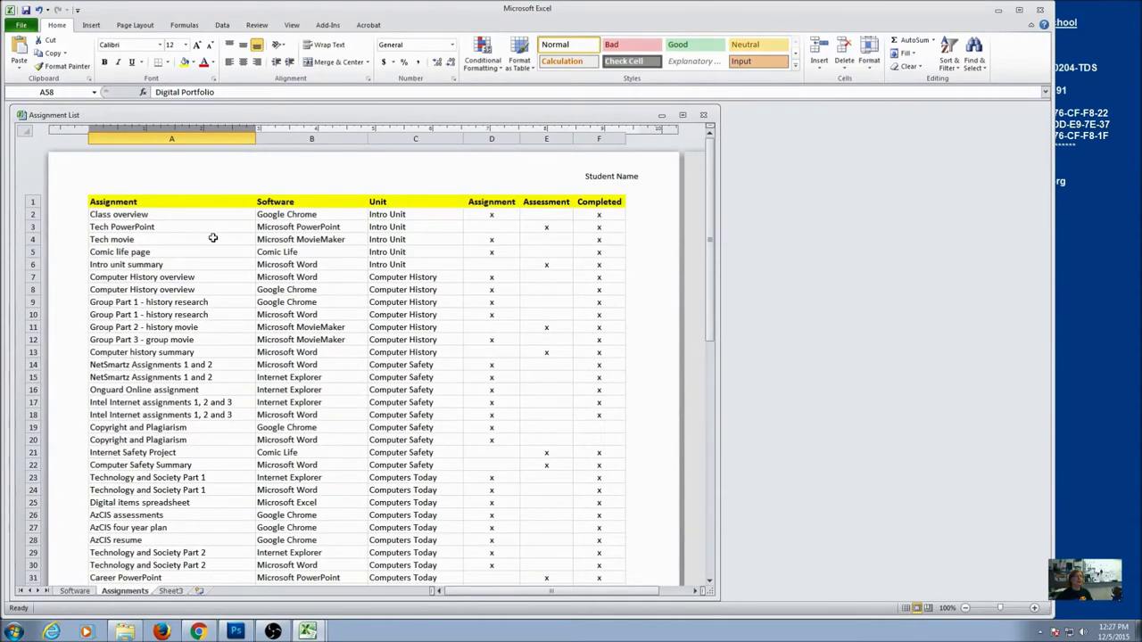
# Step: Change the A1 heading from 'Assignment' to 'Assignment Name'
pyautogui.click(119, 202)
pyautogui.click(493, 203)
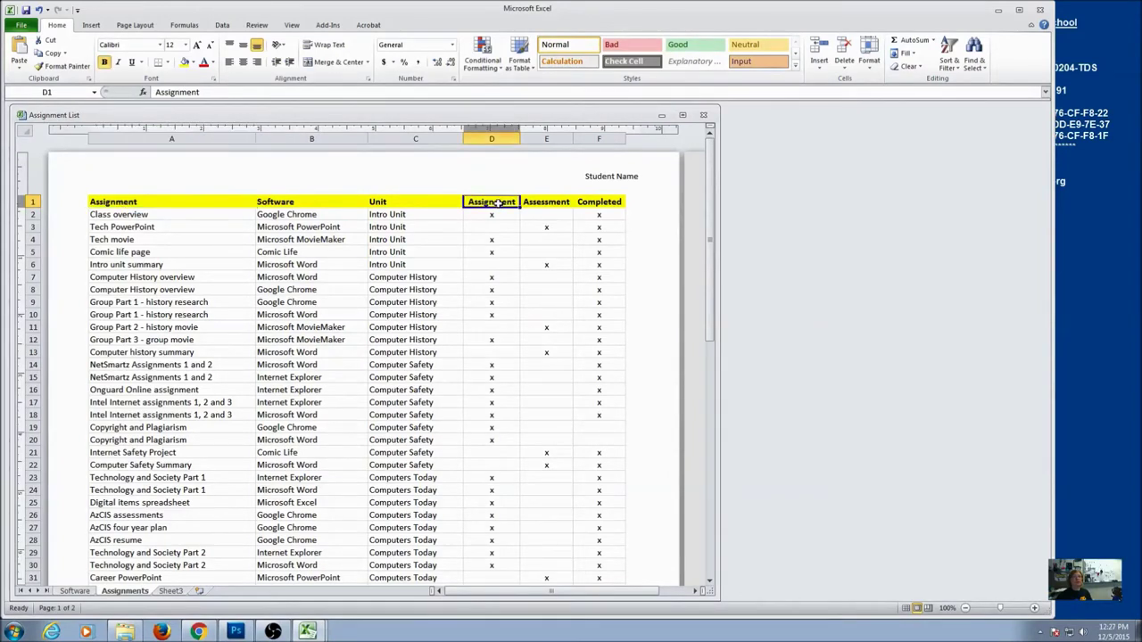
pyautogui.click(131, 204)
pyautogui.moveTo(495, 203); pyautogui.dragTo(535, 203)
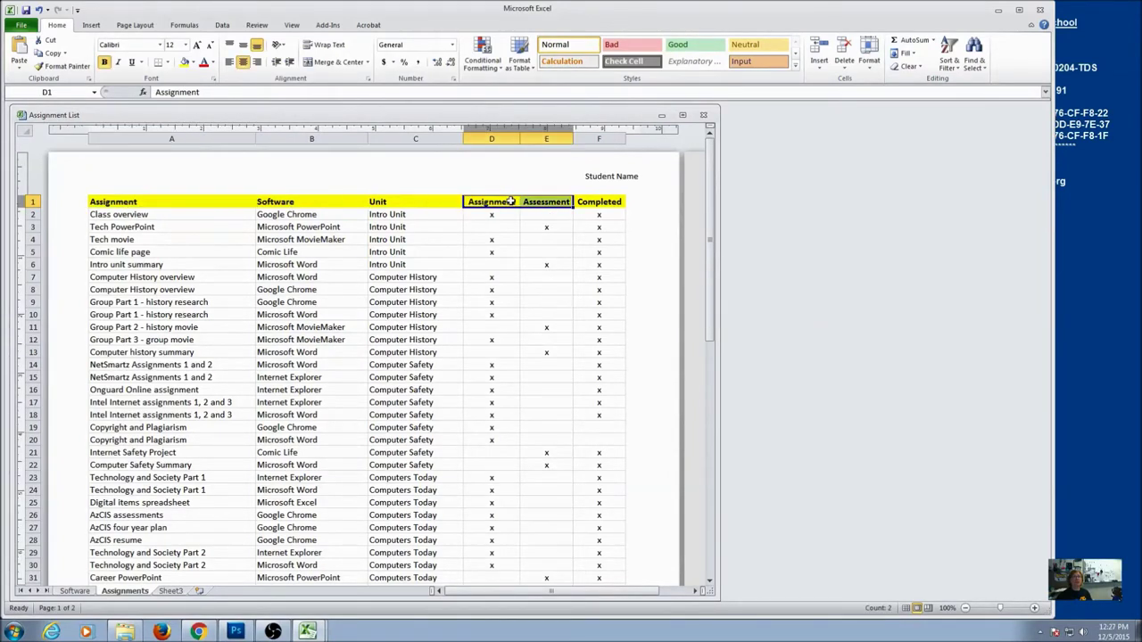
pyautogui.click(131, 203)
pyautogui.click(233, 93)
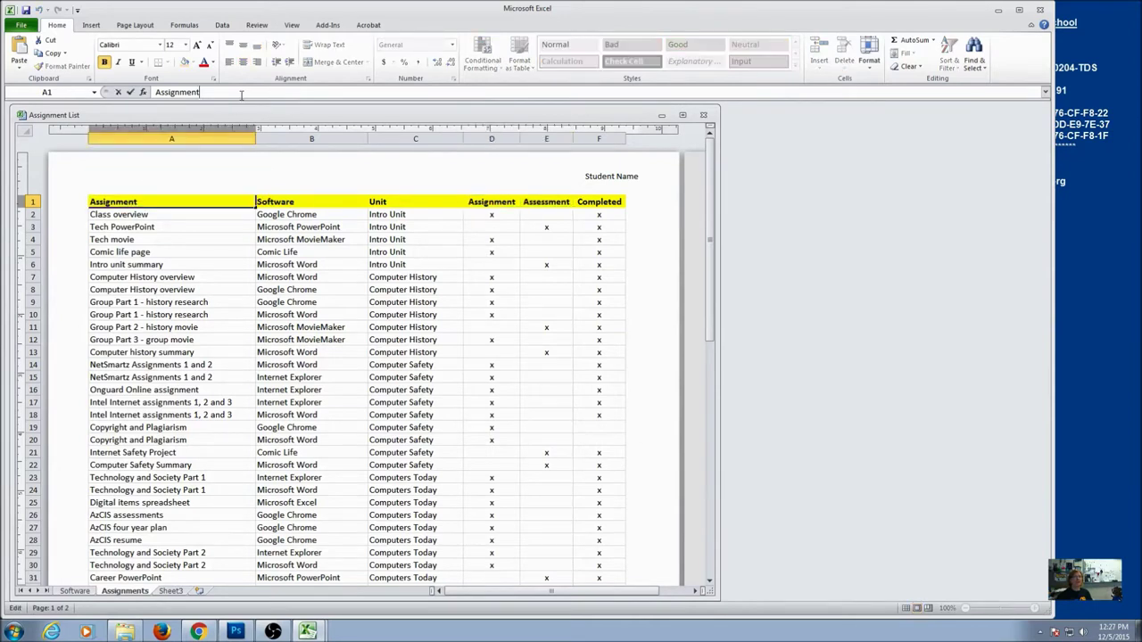
pyautogui.write('Name')
pyautogui.press('Return')
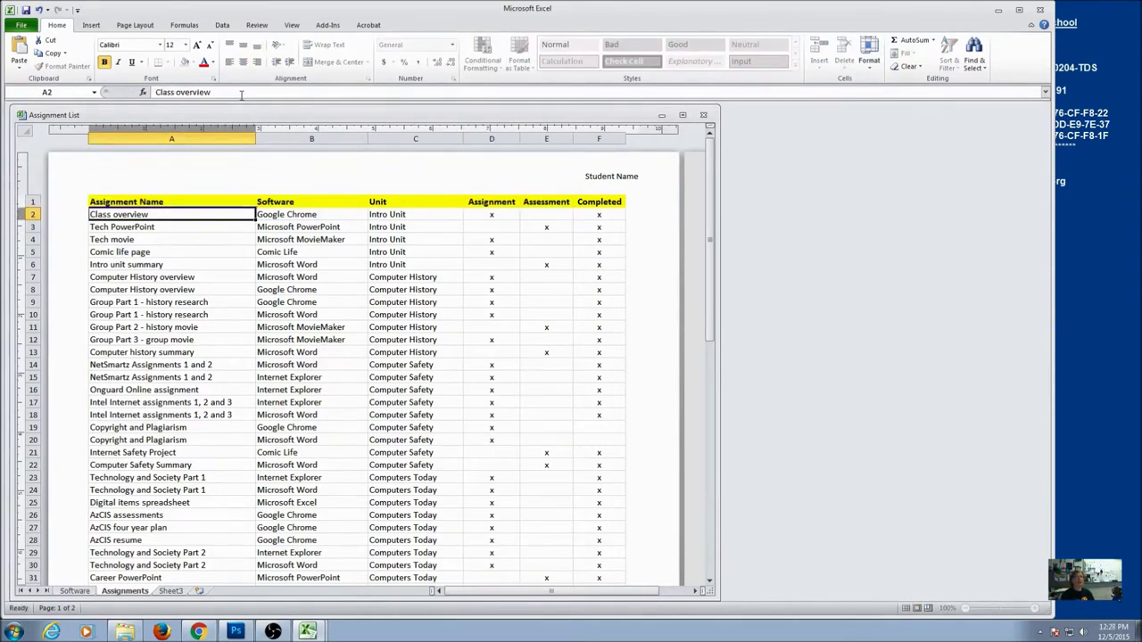
# Step: Check the headings Software, Unit, Assignment, Assessment and Completed in B1–F1
pyautogui.click(148, 201)
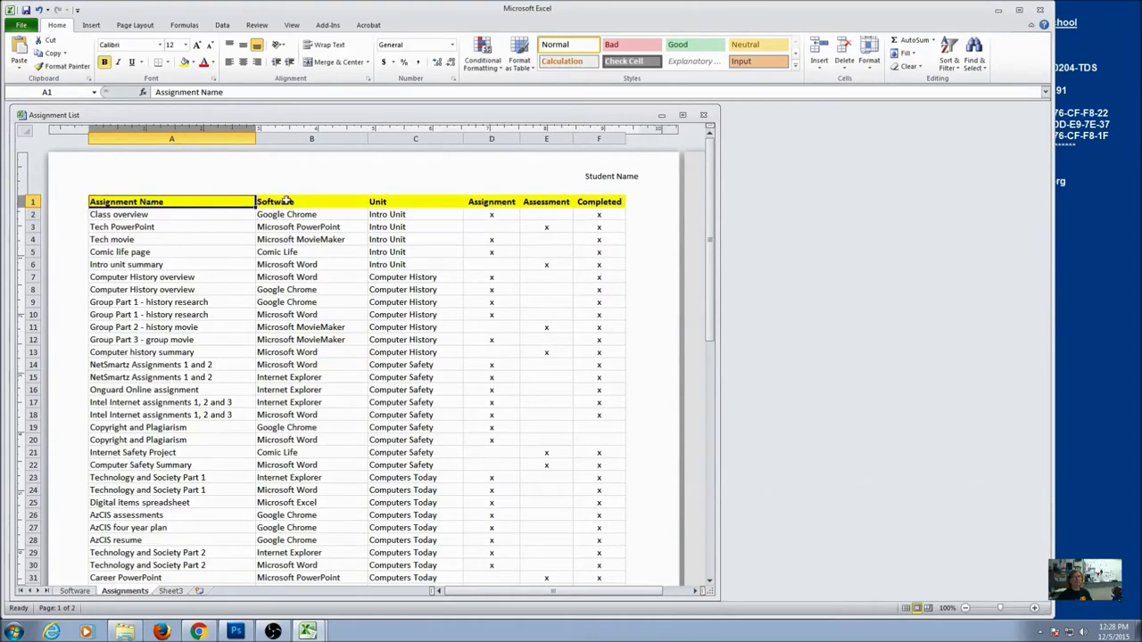
pyautogui.click(287, 202)
pyautogui.click(398, 204)
pyautogui.click(492, 203)
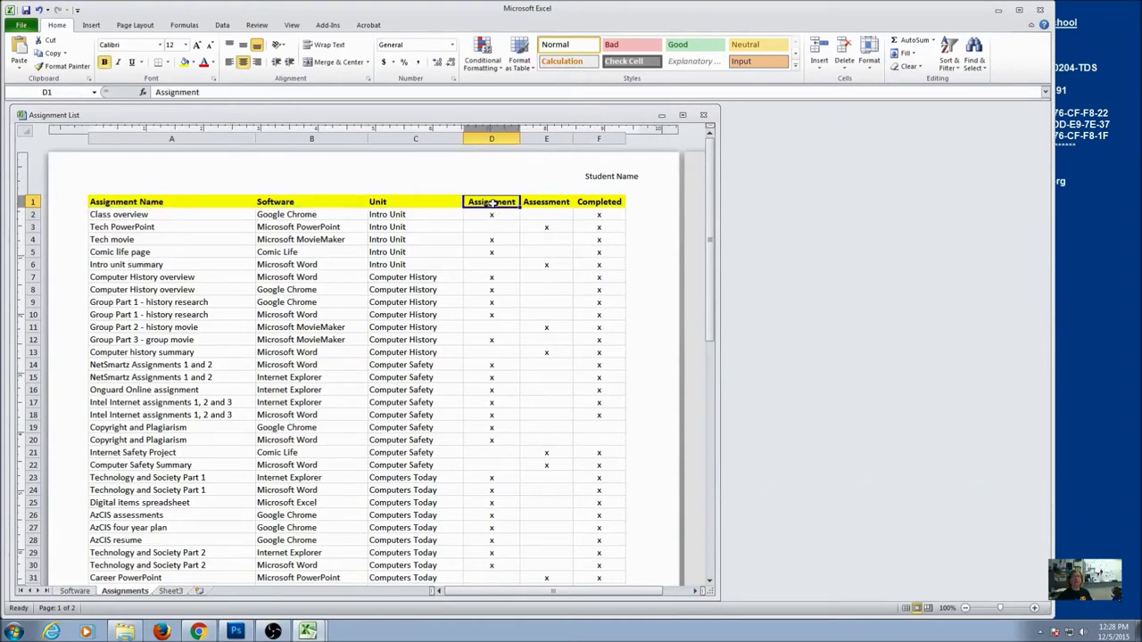
pyautogui.click(536, 204)
pyautogui.click(598, 204)
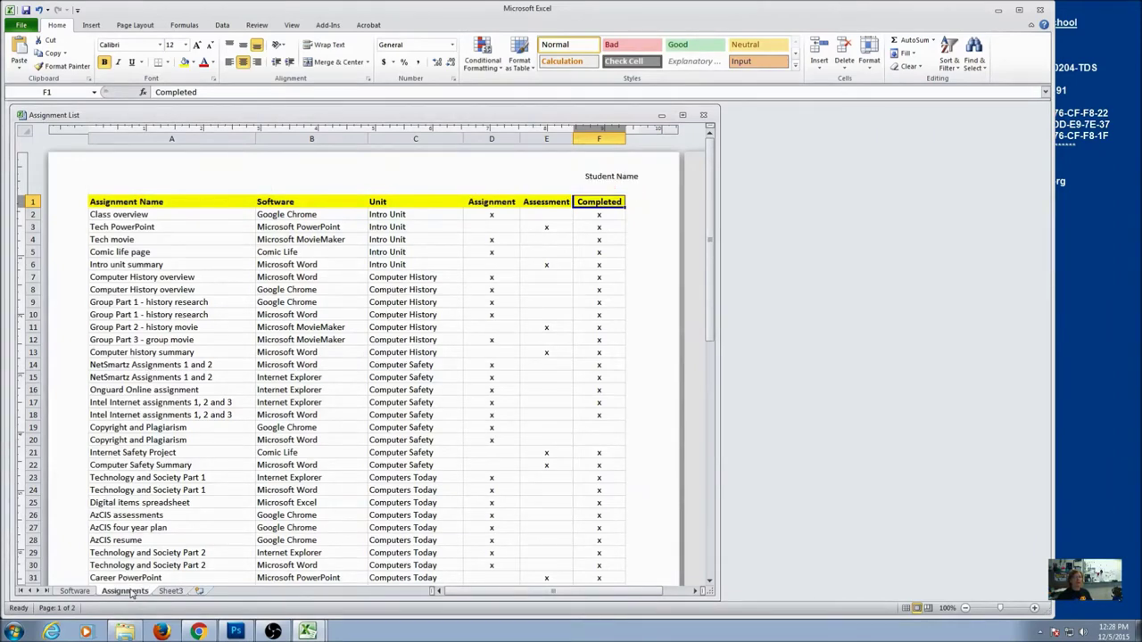
# Step: Look at the Software sheet, return to Assignments and dismiss its tab options
pyautogui.click(74, 591)
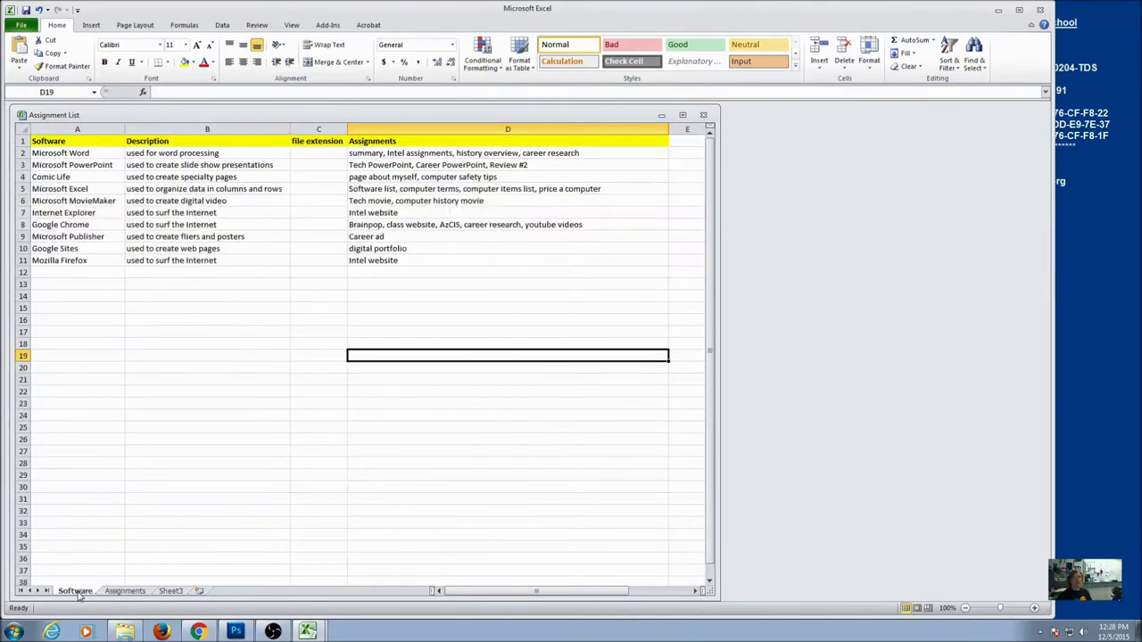
pyautogui.click(114, 594)
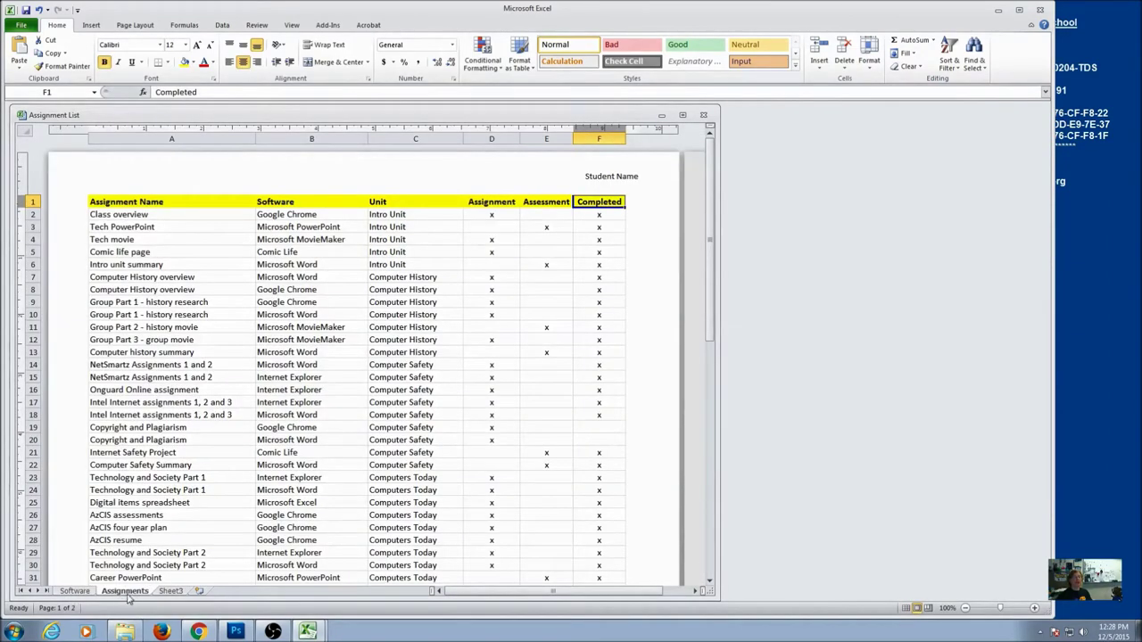
pyautogui.rightClick(131, 595)
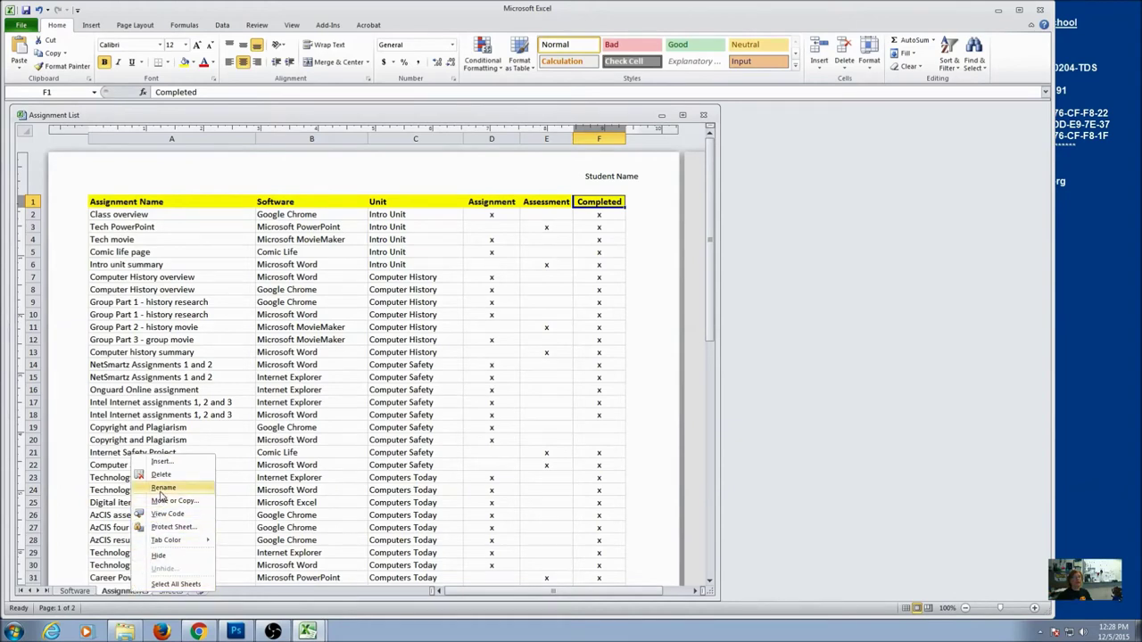
pyautogui.click(135, 205)
# Step: Insert a PivotTable from the assignment list on a new worksheet
pyautogui.click(134, 202)
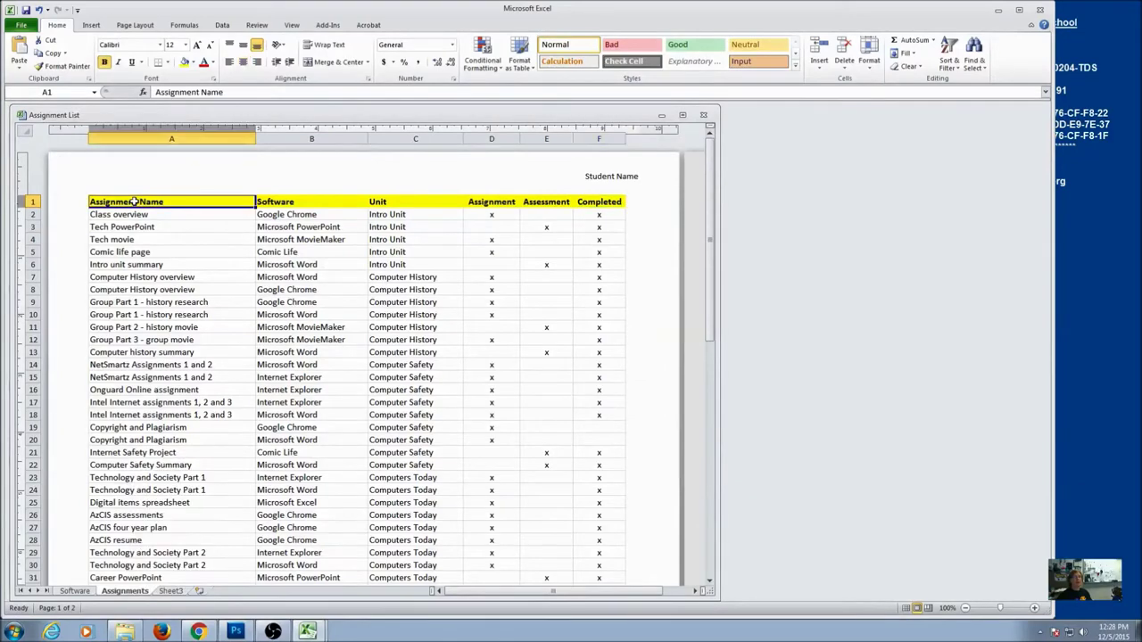
pyautogui.click(92, 26)
pyautogui.click(25, 48)
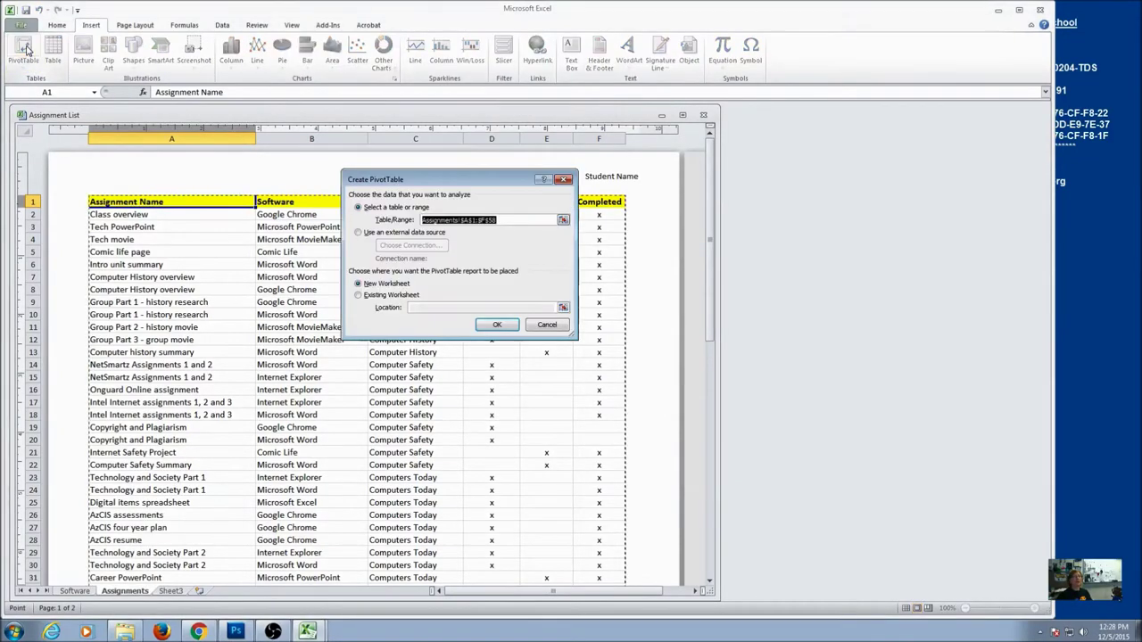
pyautogui.click(497, 325)
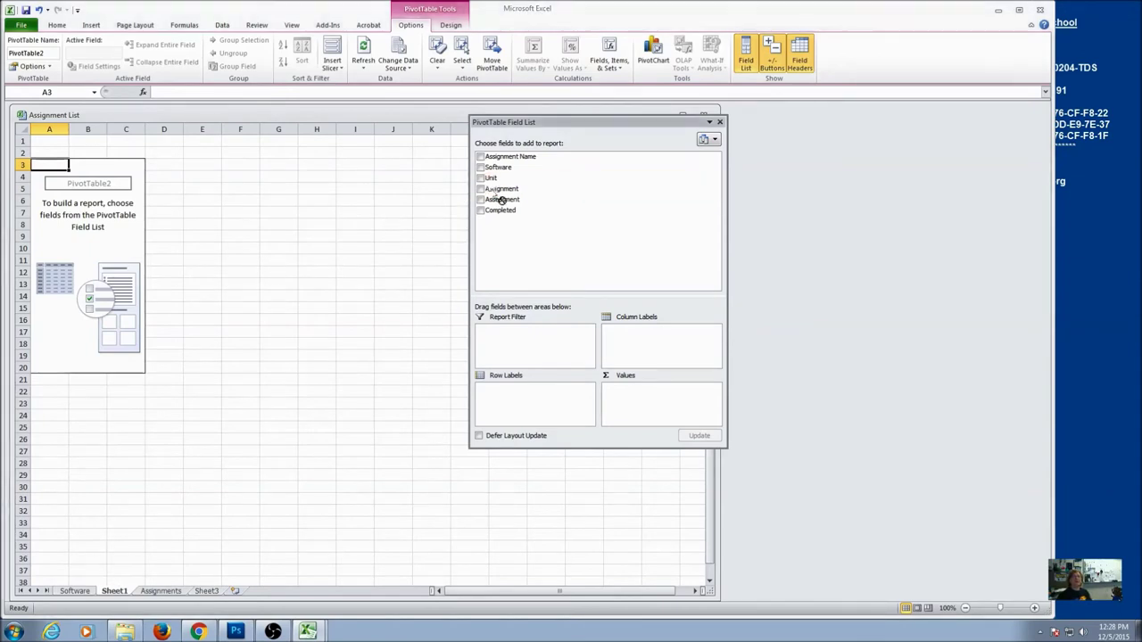
# Step: Set Unit and Software as row labels and count Completed entries
pyautogui.moveTo(492, 178); pyautogui.dragTo(497, 389)
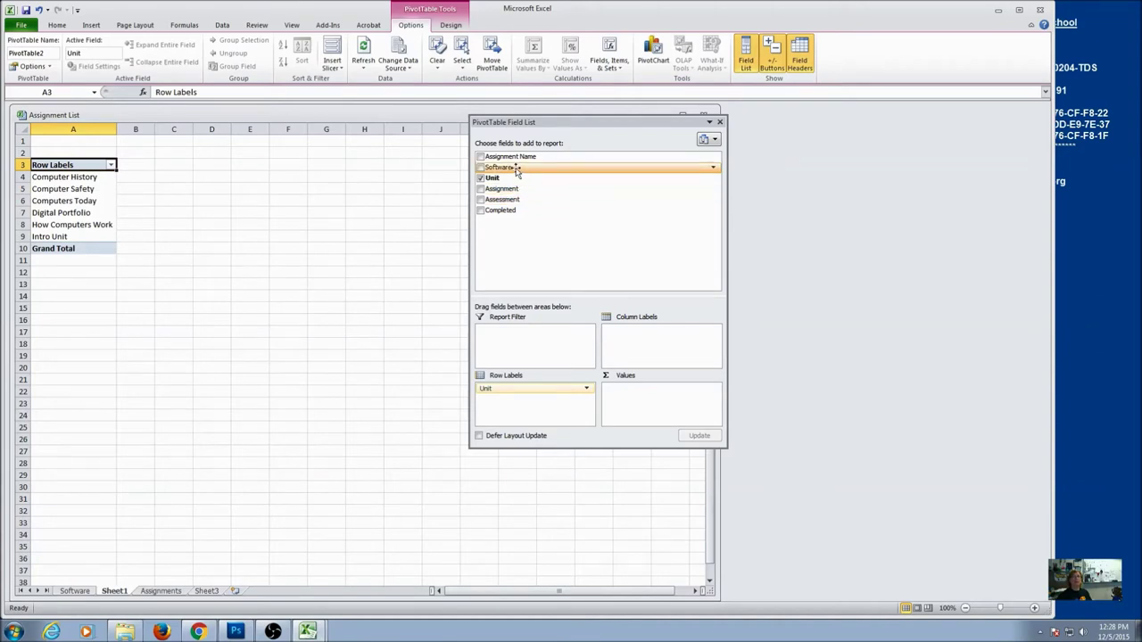
pyautogui.moveTo(516, 169); pyautogui.dragTo(528, 401)
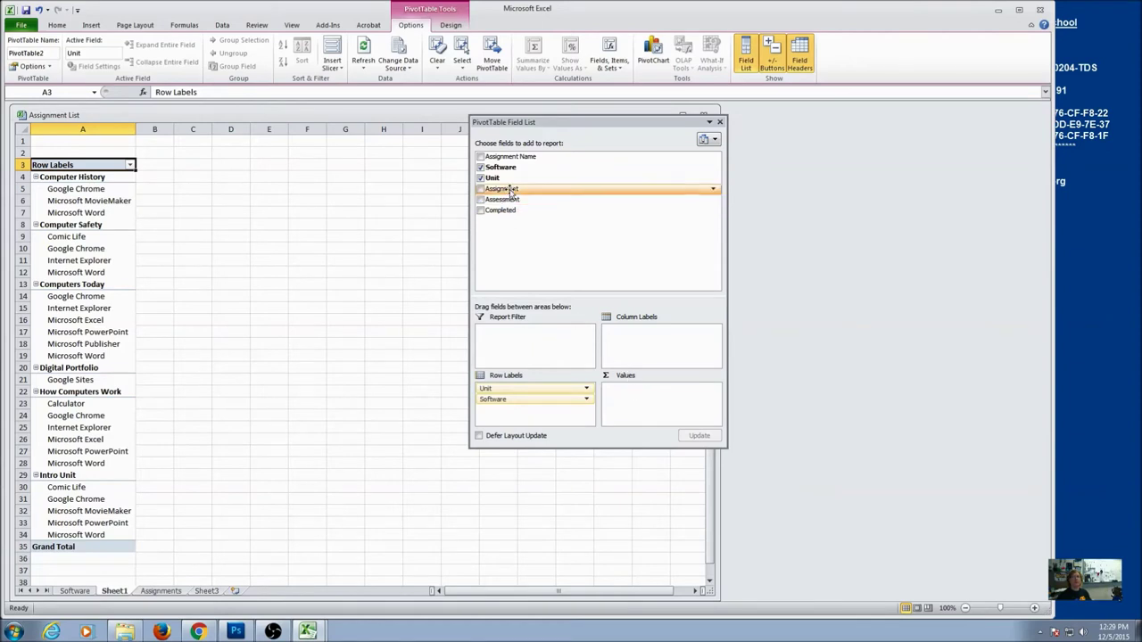
pyautogui.moveTo(501, 211); pyautogui.dragTo(628, 391)
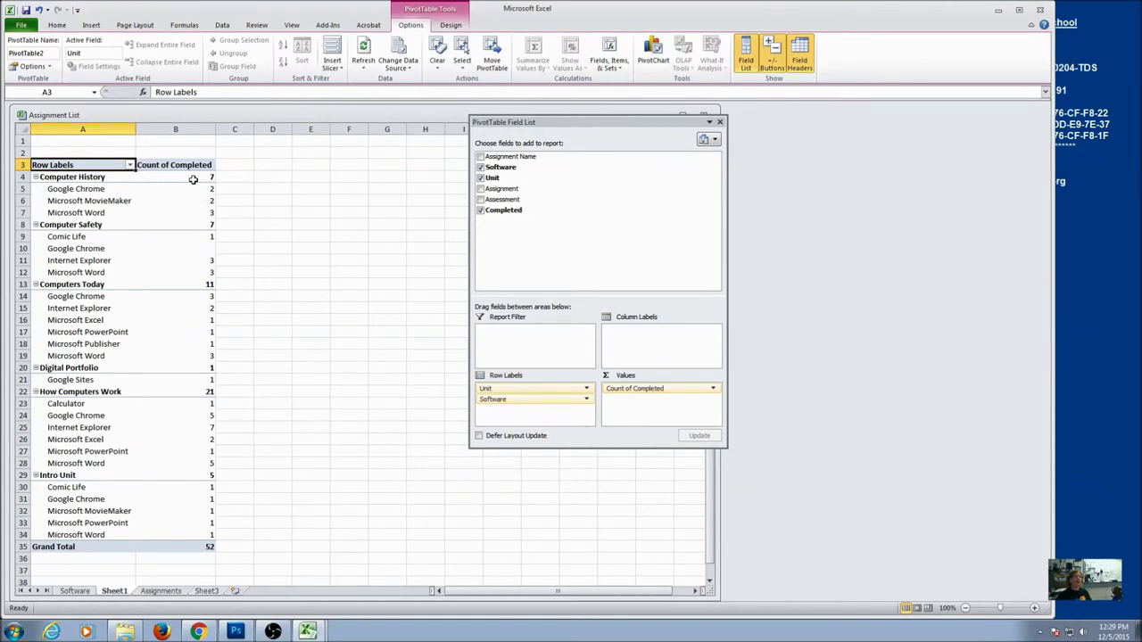
# Step: Add Count of Assignment and Count of Assessment to the PivotTable values
pyautogui.moveTo(211, 178)
pyautogui.moveTo(497, 188); pyautogui.dragTo(619, 403)
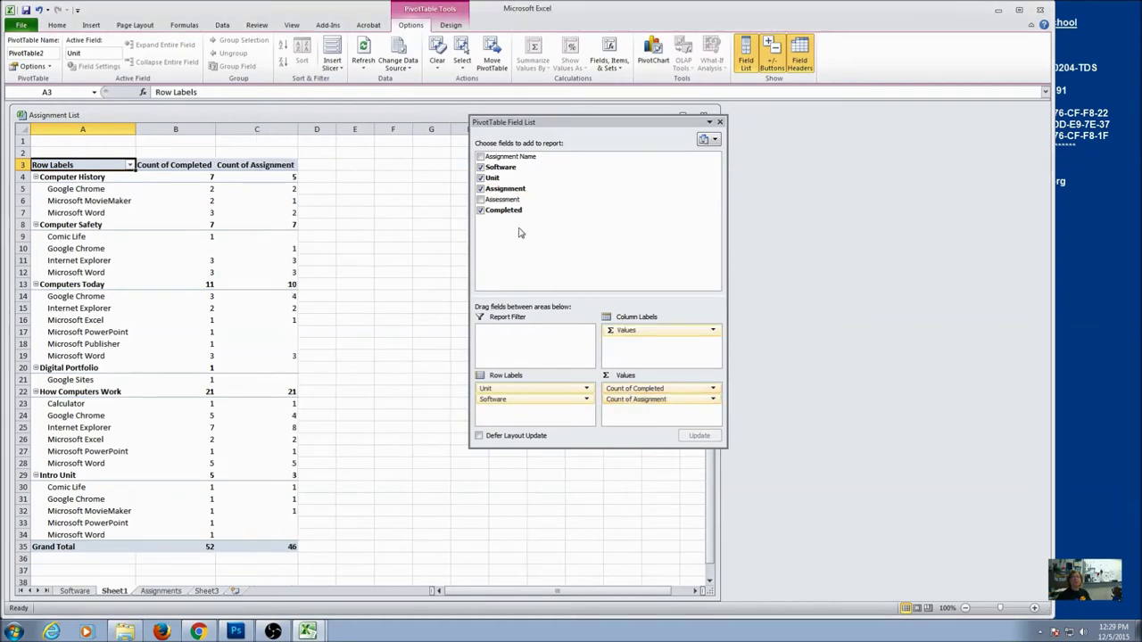
pyautogui.moveTo(502, 205); pyautogui.dragTo(629, 416)
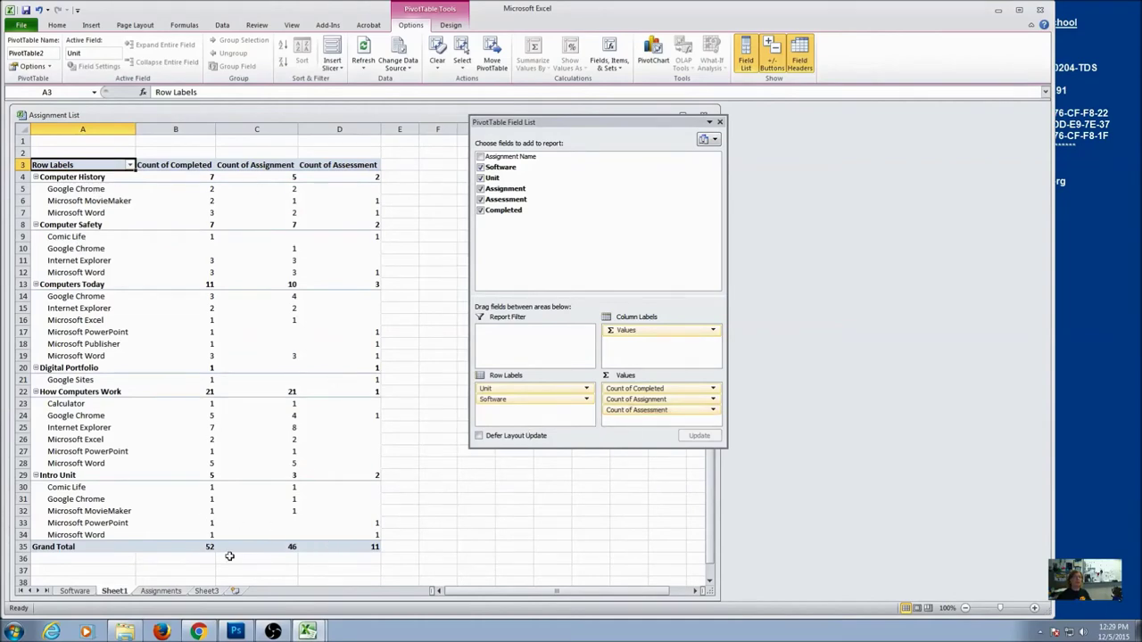
# Step: Check the Software and Assignments sheets, then return to the new PivotTable sheet
pyautogui.click(74, 591)
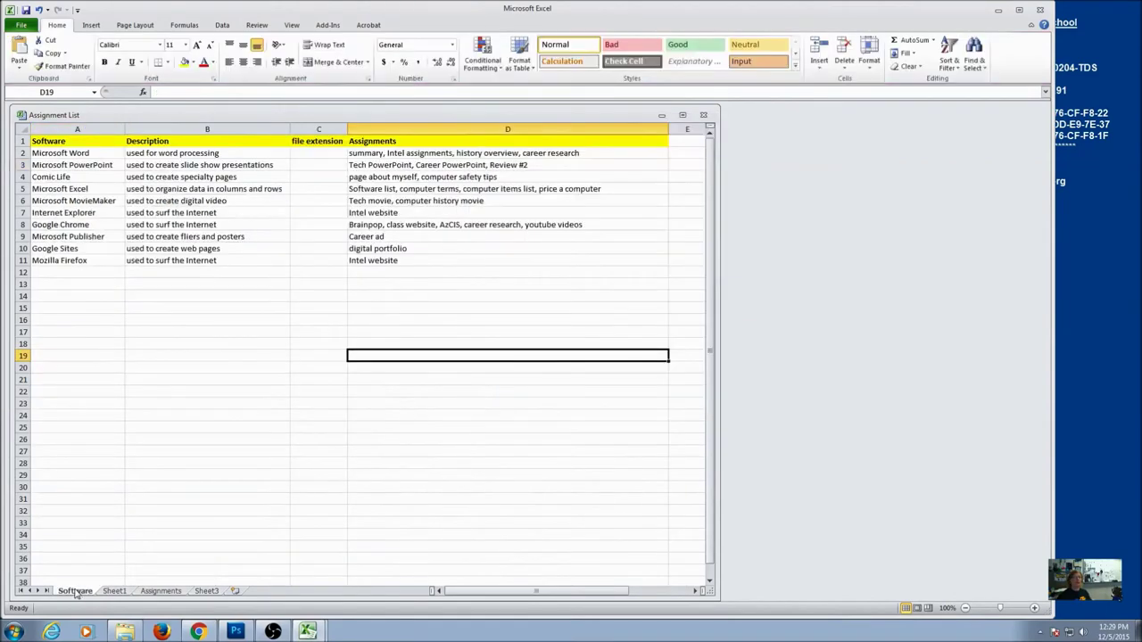
pyautogui.click(161, 590)
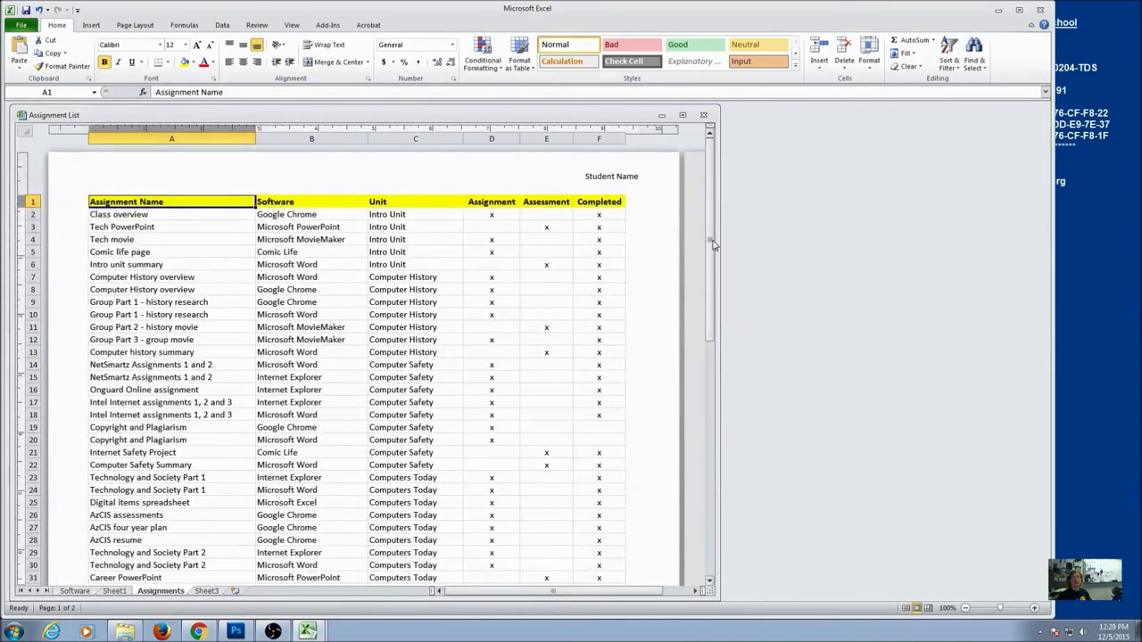
pyautogui.moveTo(709, 239); pyautogui.dragTo(655, 237)
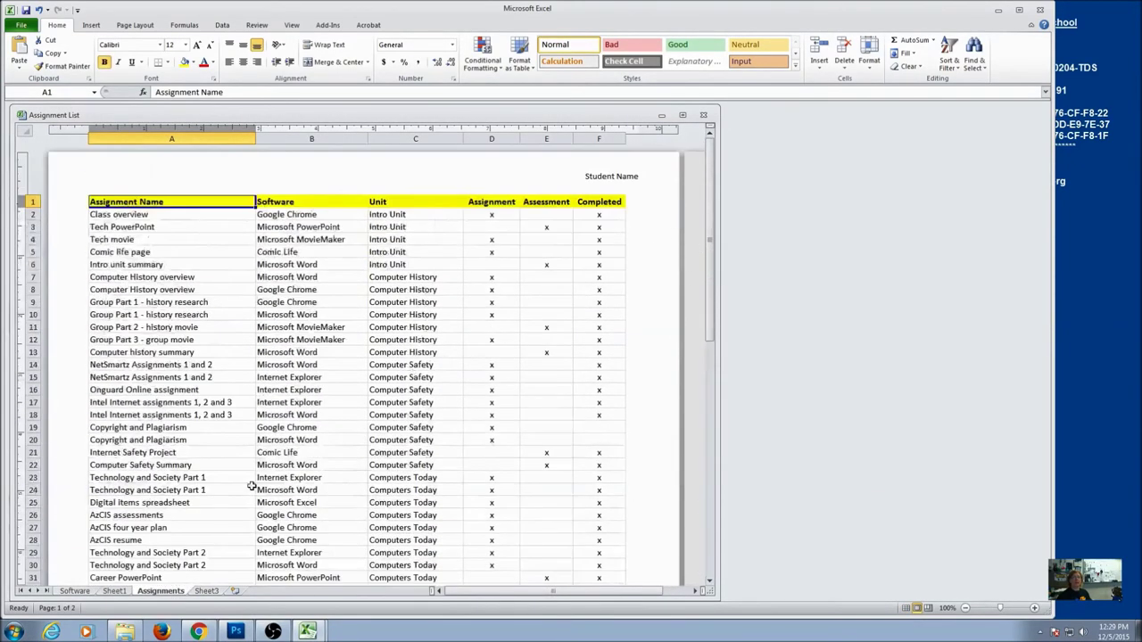
pyautogui.click(114, 590)
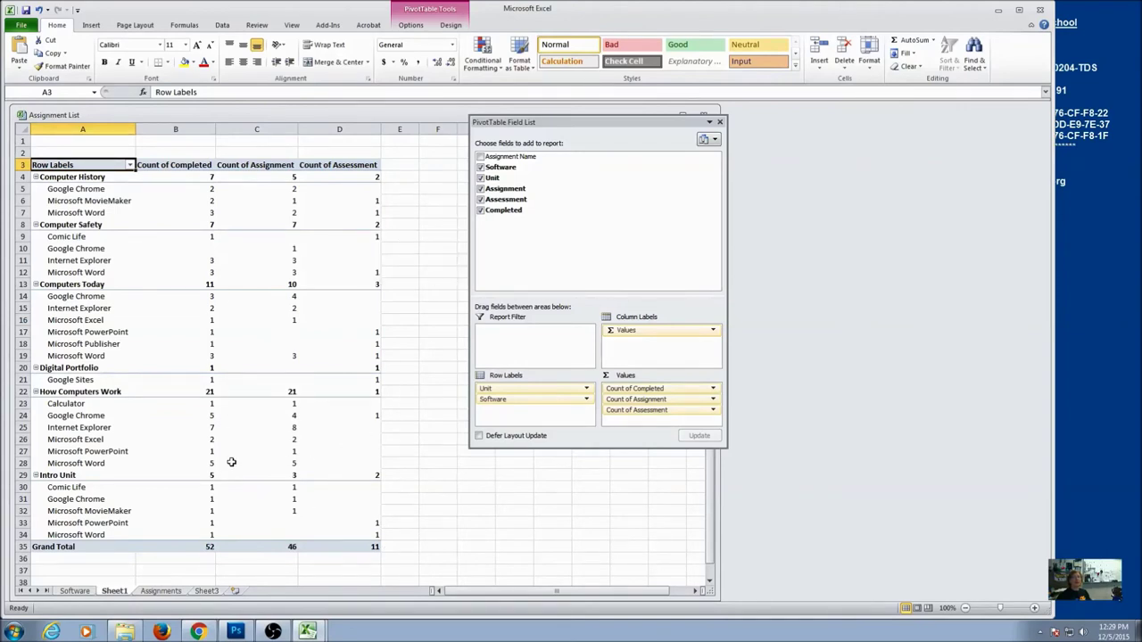
# Step: Rename the PivotTable sheet to 'pivot table'
pyautogui.rightClick(113, 592)
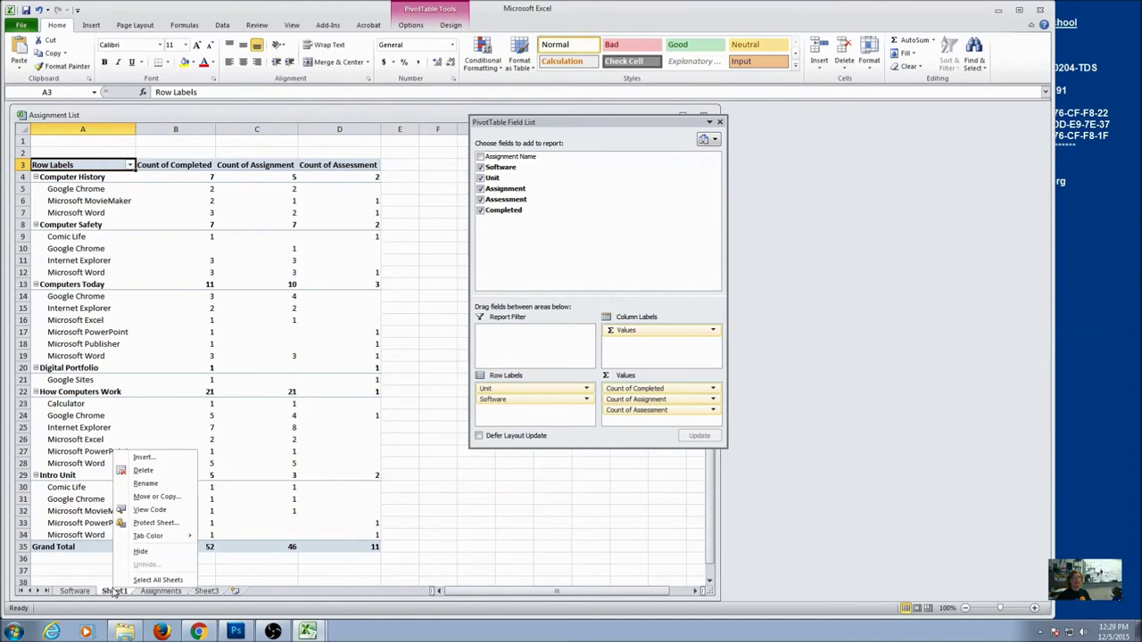
pyautogui.click(145, 482)
pyautogui.write('pi')
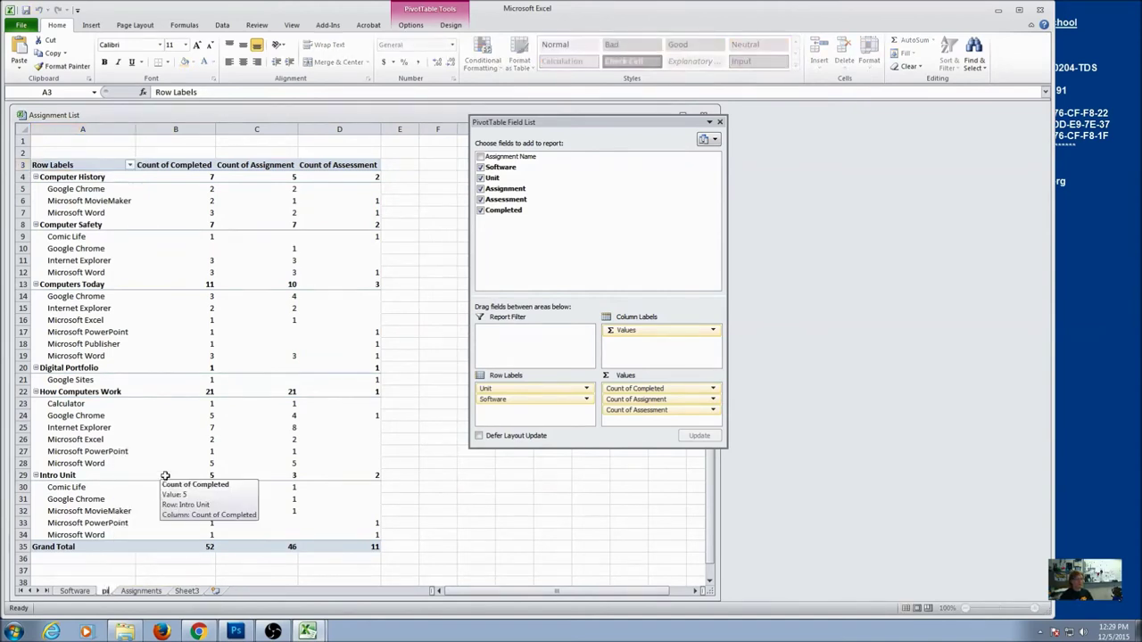
pyautogui.write('vot table')
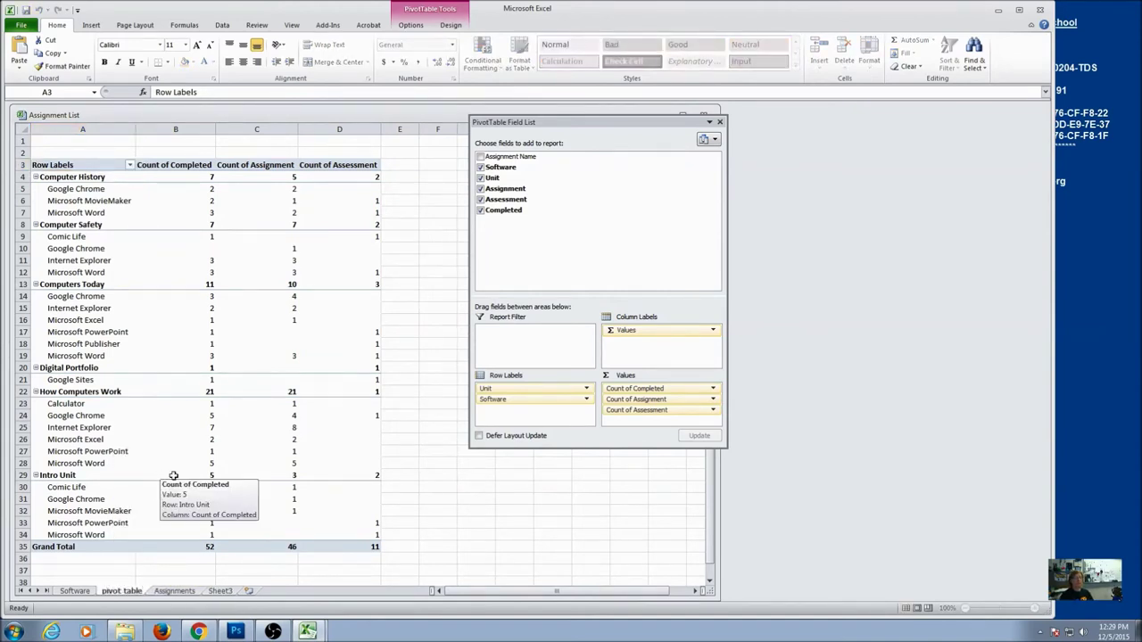
pyautogui.click(231, 570)
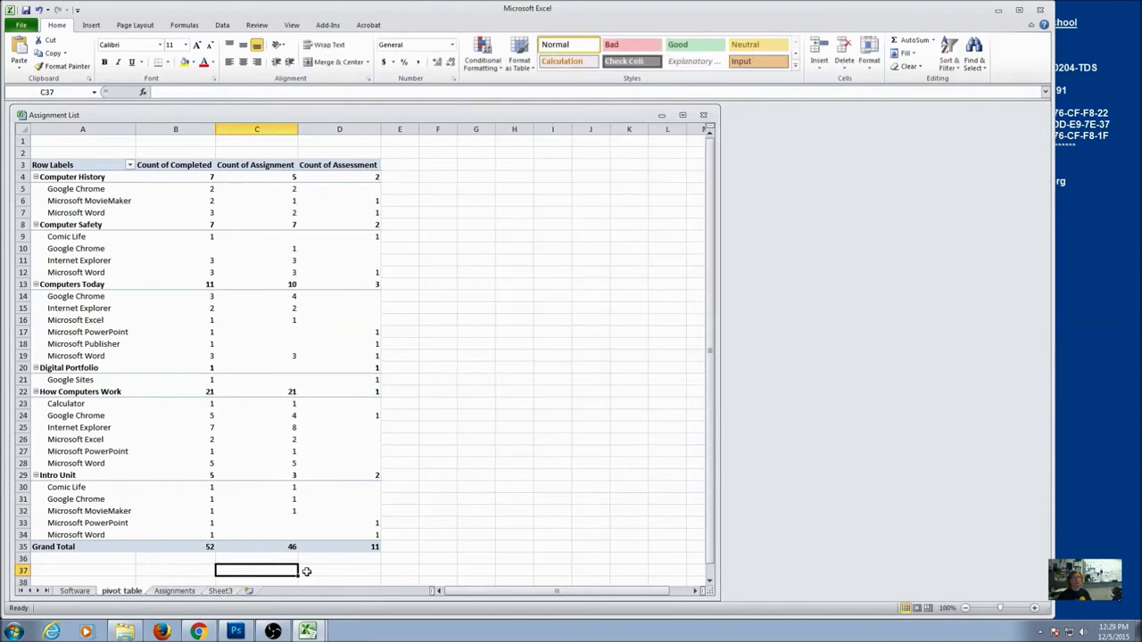
# Step: Bring up the Price a Computer Spreadsheet-finished workbook and select its empty row 4
pyautogui.click(174, 591)
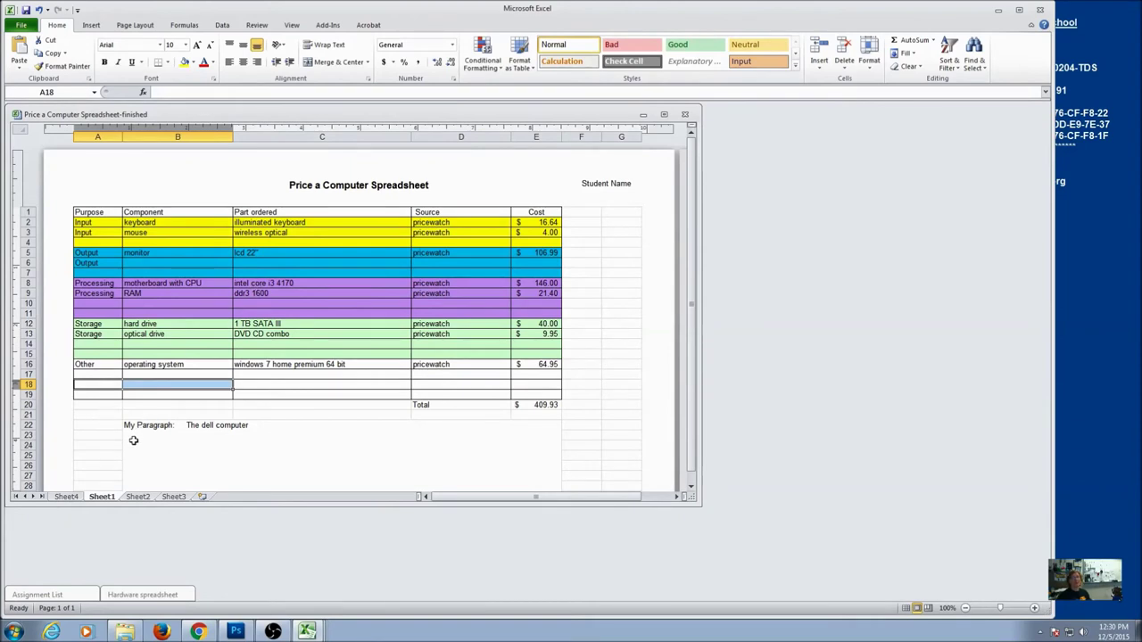
pyautogui.click(25, 242)
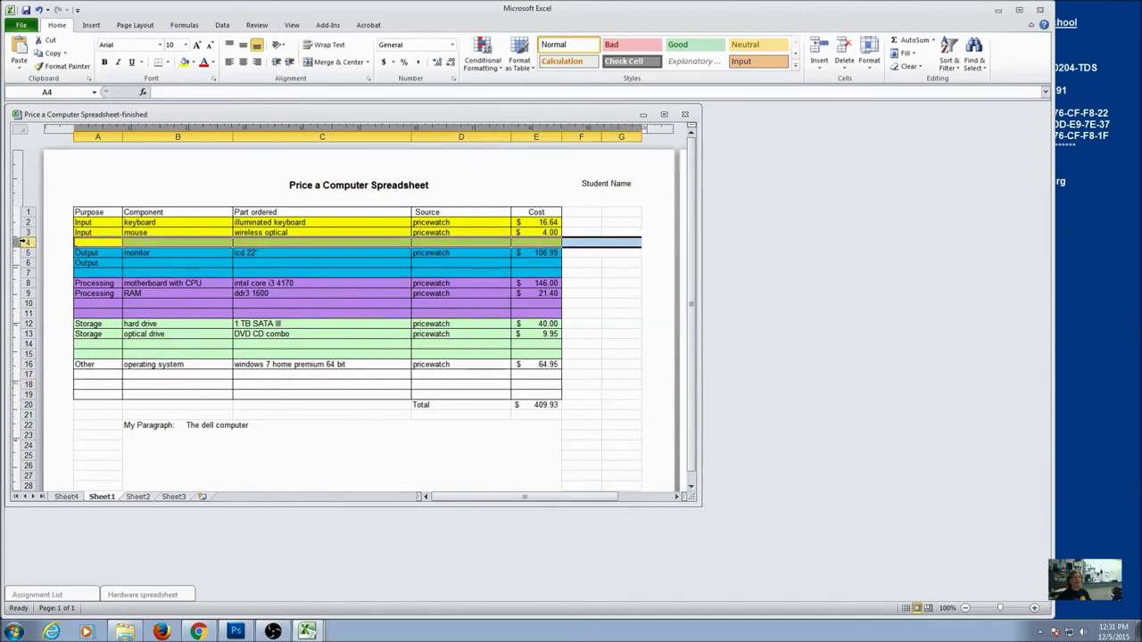
# Step: Delete empty rows 4 and 6 and the leftover second Output row
pyautogui.rightClick(23, 242)
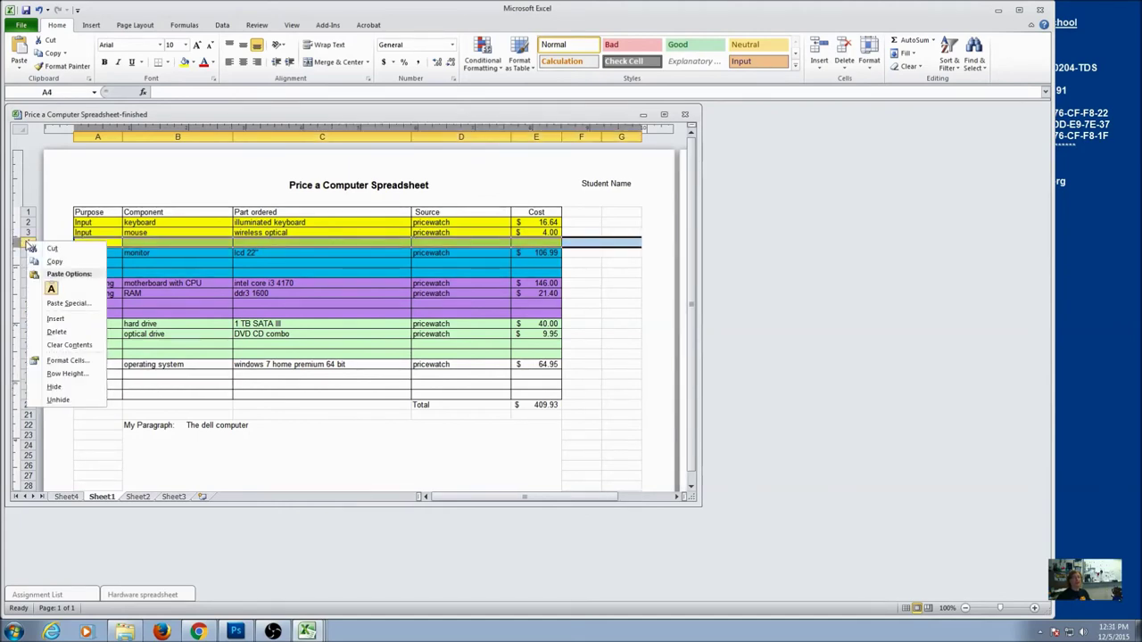
pyautogui.click(55, 332)
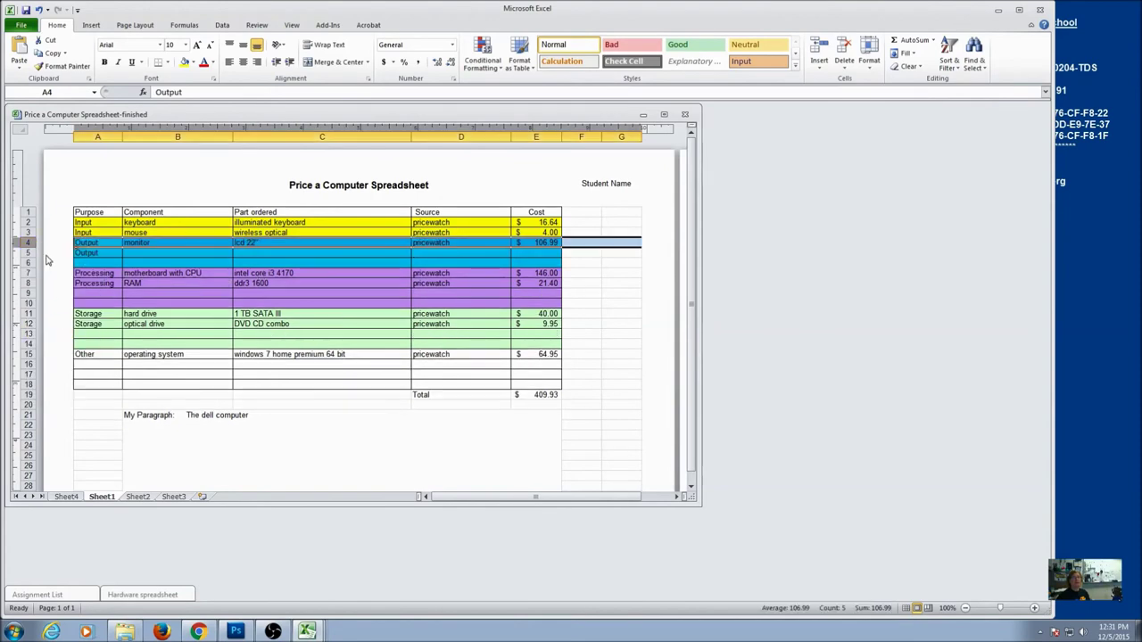
pyautogui.click(26, 263)
pyautogui.rightClick(27, 262)
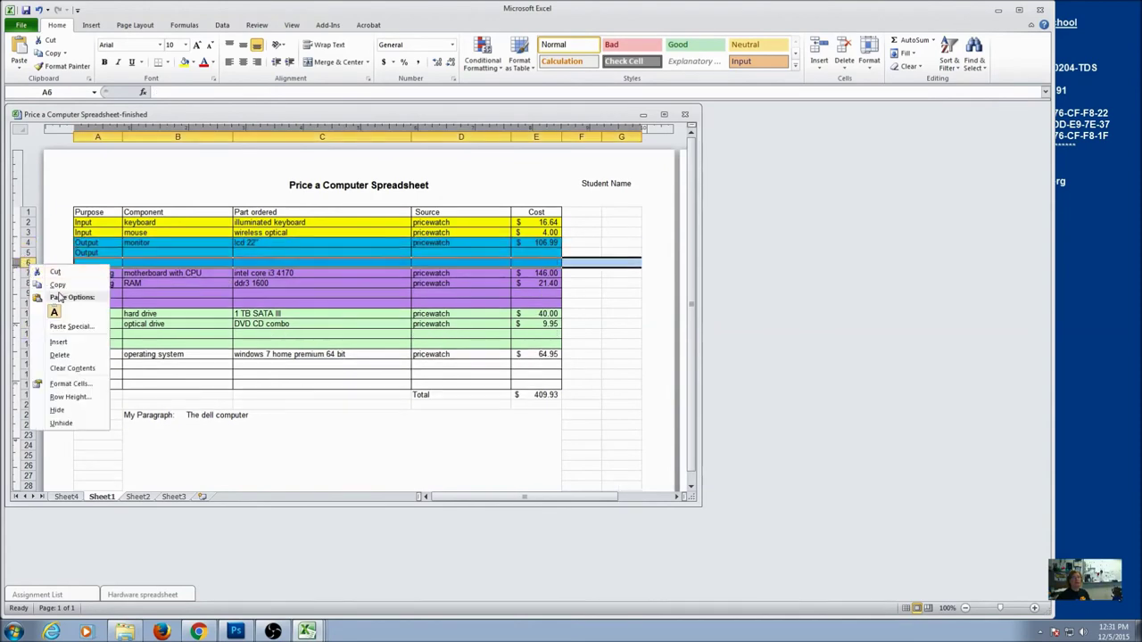
pyautogui.click(60, 354)
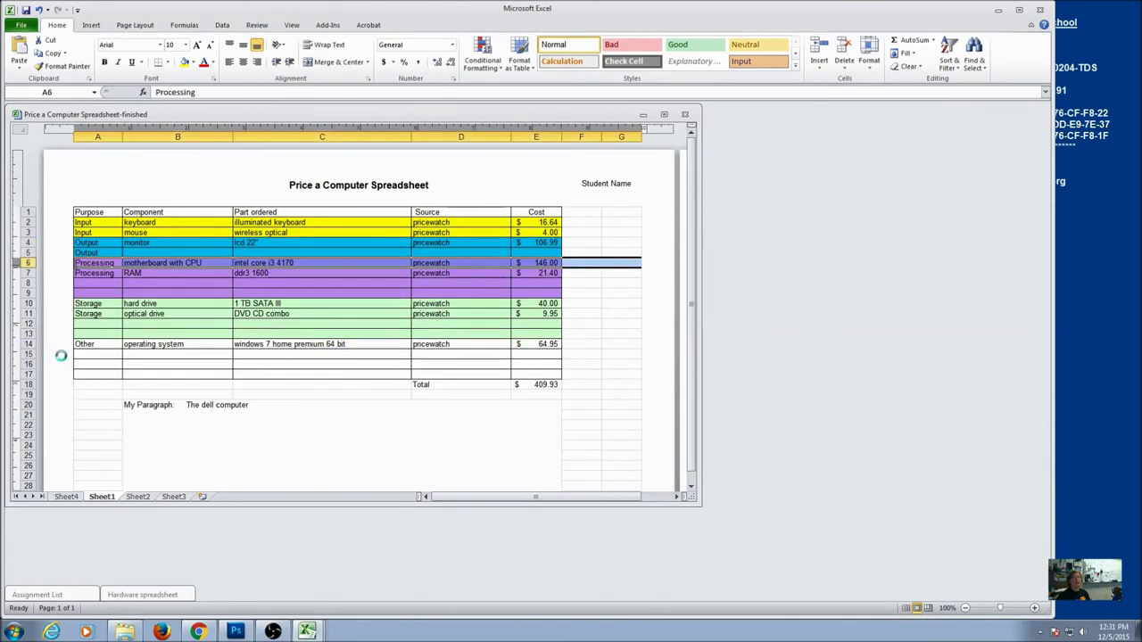
pyautogui.click(89, 253)
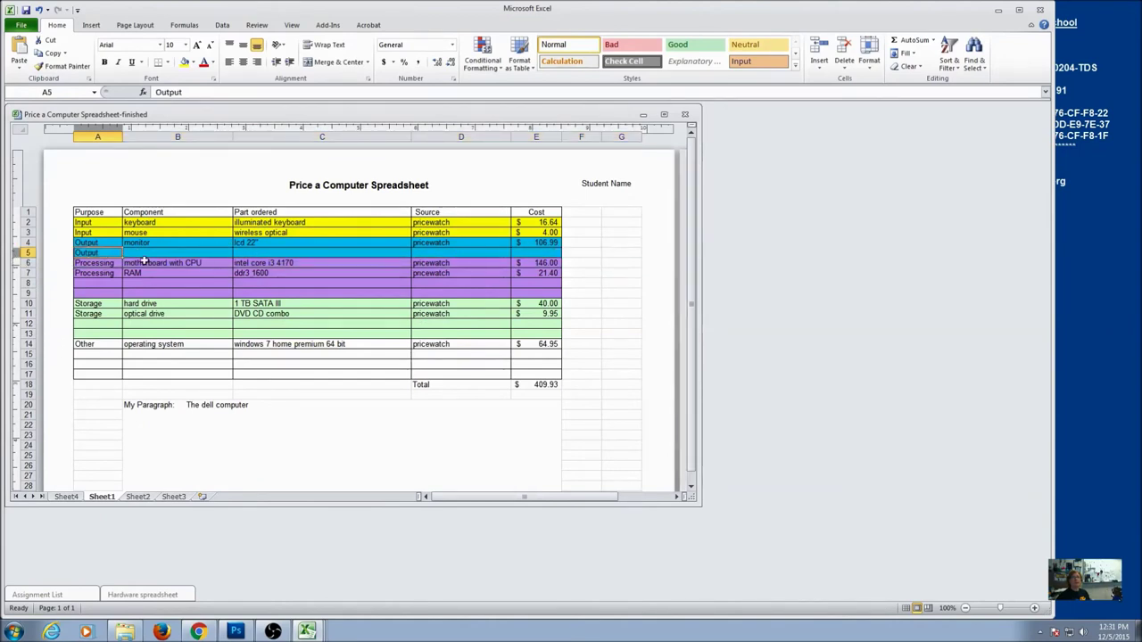
pyautogui.rightClick(26, 253)
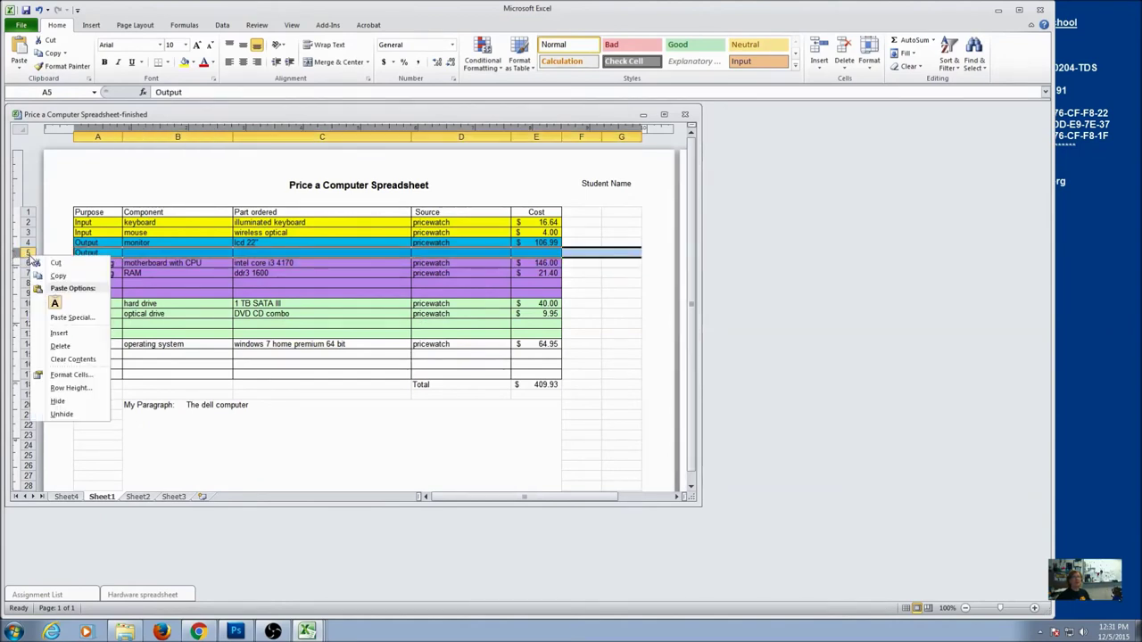
pyautogui.click(59, 346)
# Step: Delete the remaining blank rows 7–8, 9–10 and 10–12 from the parts table
pyautogui.moveTo(27, 273); pyautogui.dragTo(27, 282)
pyautogui.rightClick(28, 283)
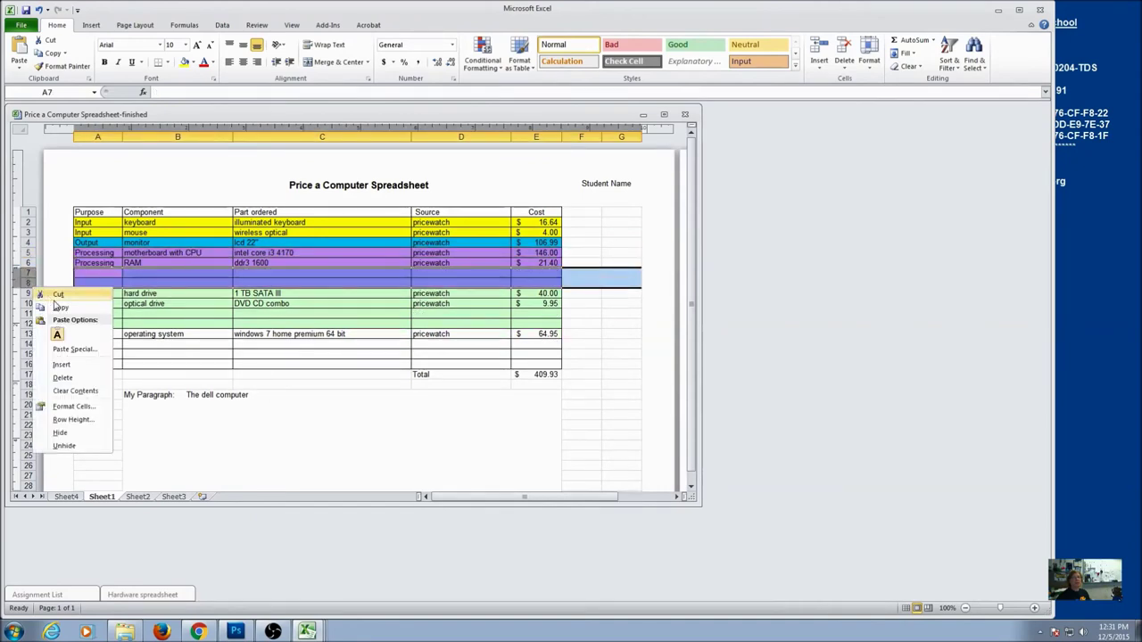
pyautogui.click(62, 378)
pyautogui.moveTo(23, 293); pyautogui.dragTo(25, 303)
pyautogui.rightClick(25, 303)
pyautogui.click(61, 397)
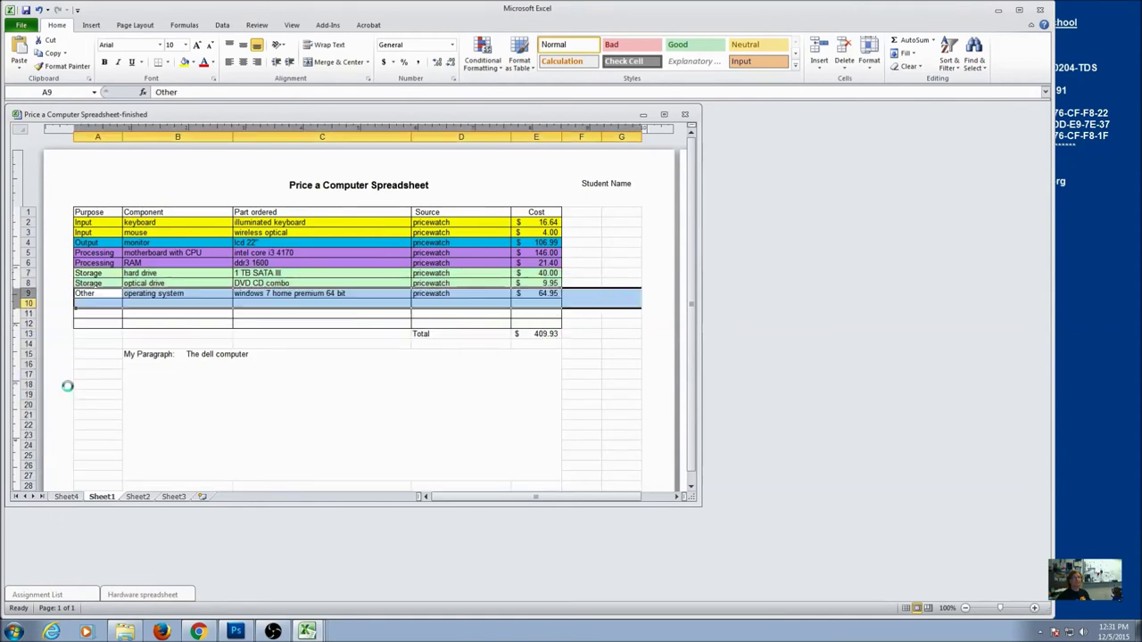
pyautogui.moveTo(28, 307); pyautogui.dragTo(29, 336)
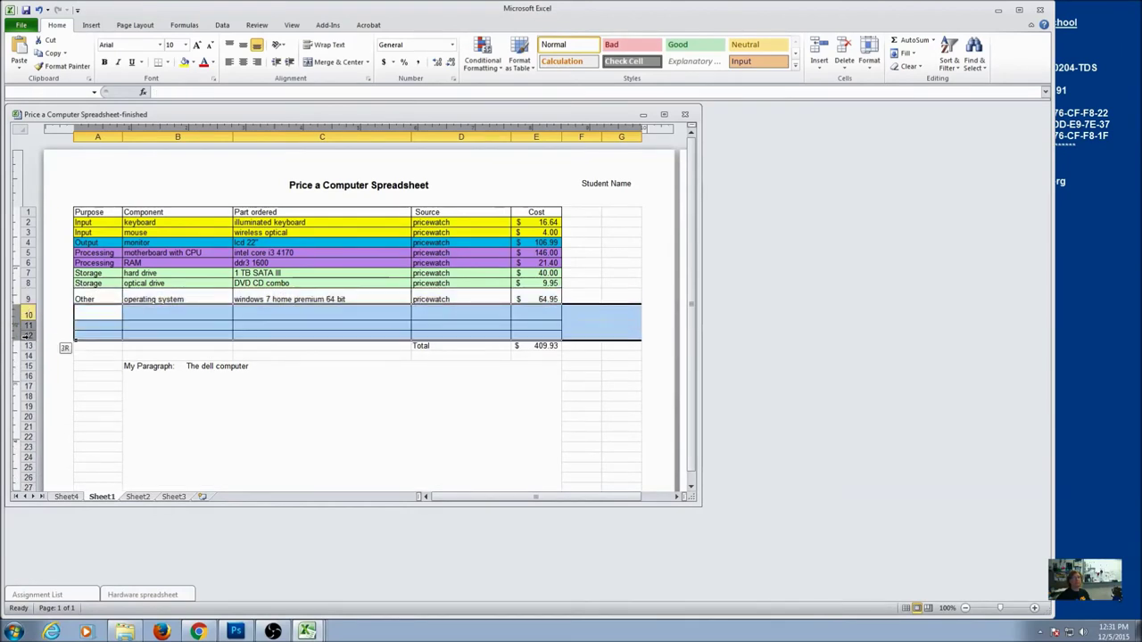
pyautogui.rightClick(30, 338)
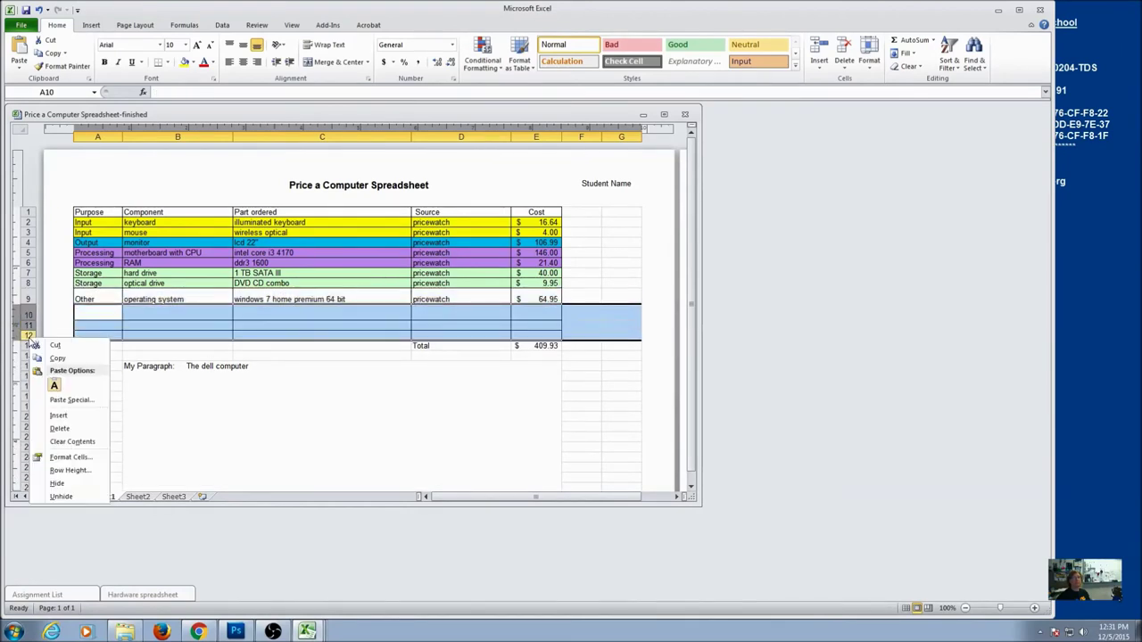
pyautogui.click(59, 428)
# Step: Clear the contents of rows 12–24 to remove the My Paragraph text
pyautogui.click(545, 355)
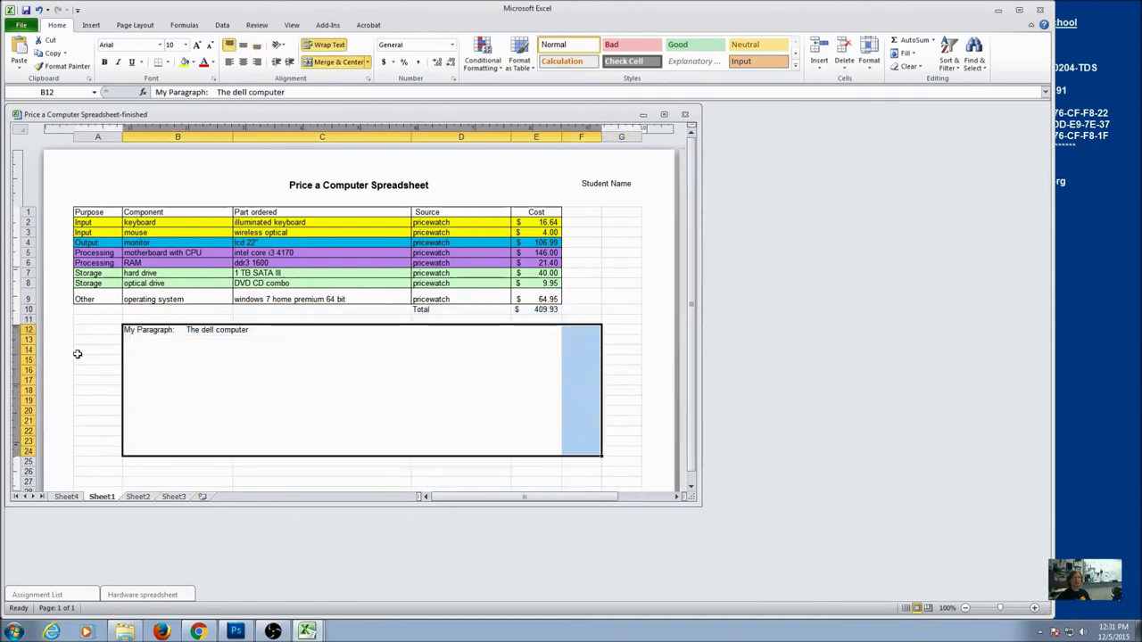
pyautogui.moveTo(29, 326); pyautogui.dragTo(28, 461)
pyautogui.rightClick(31, 421)
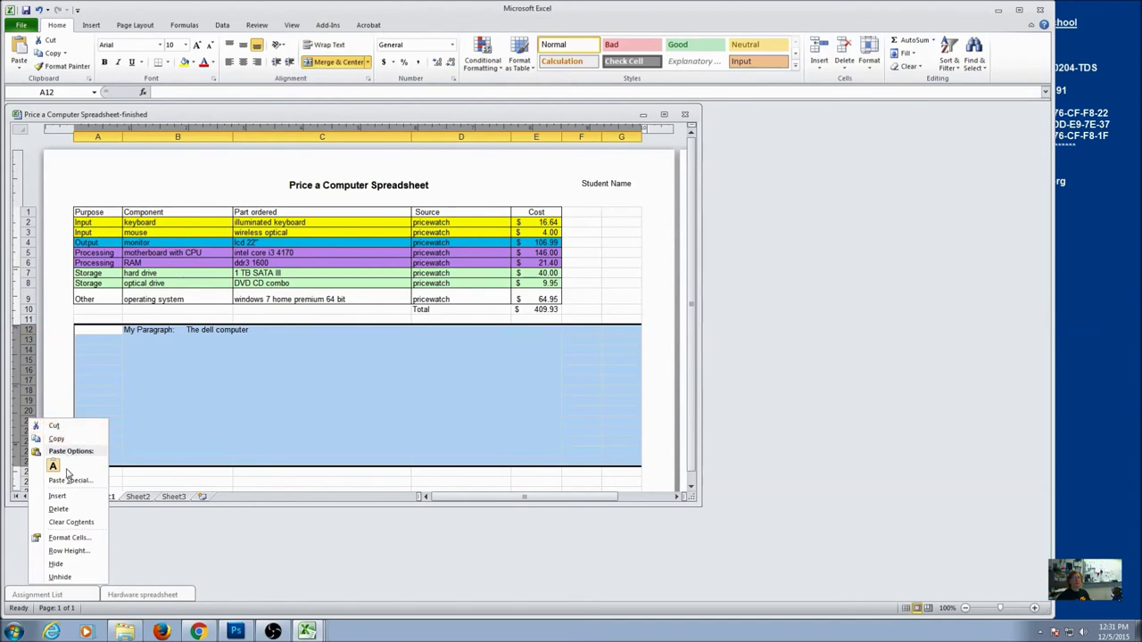
pyautogui.click(71, 522)
pyautogui.moveTo(390, 371); pyautogui.dragTo(455, 370)
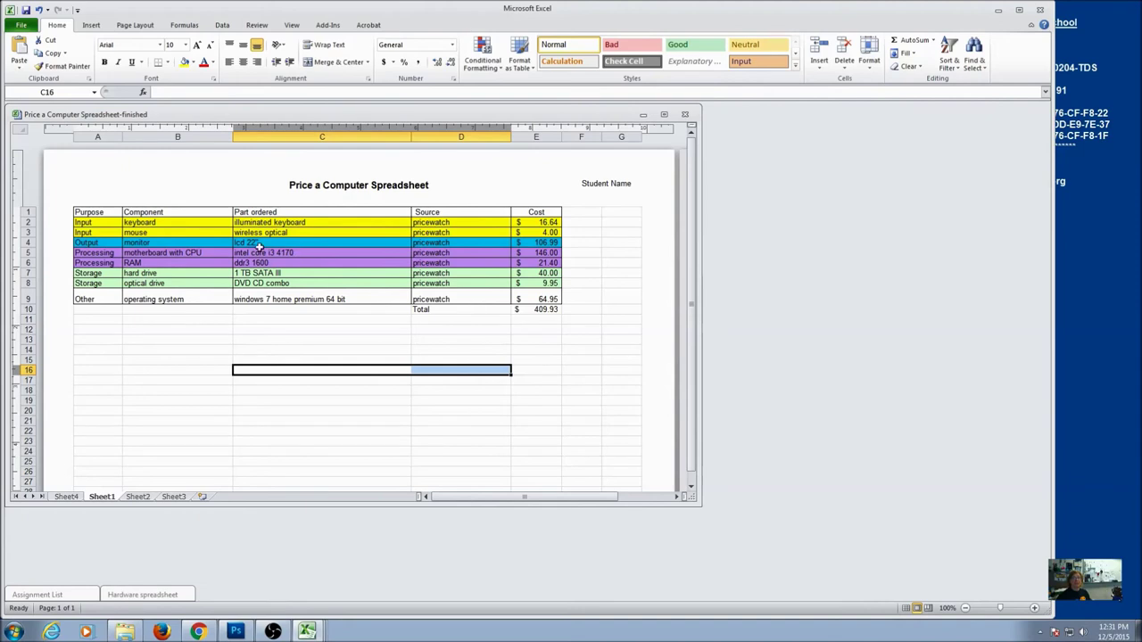
# Step: Insert a 2-D pie chart of the Part ordered names (C1:C9) against Cost (E1:E9)
pyautogui.moveTo(273, 211); pyautogui.dragTo(268, 295)
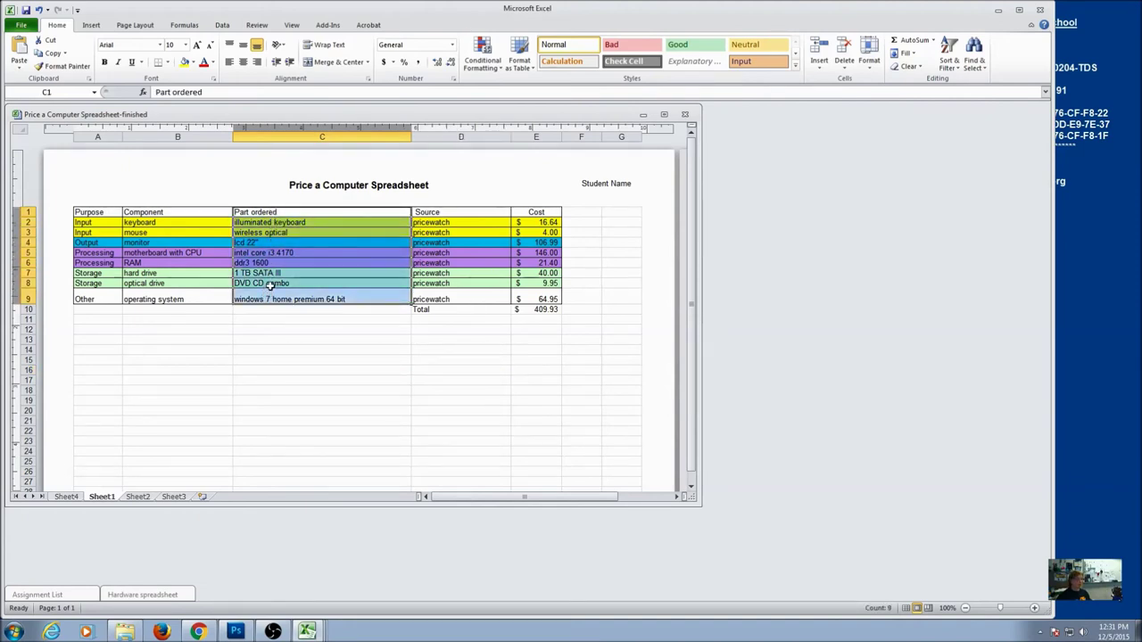
pyautogui.moveTo(547, 214); pyautogui.dragTo(545, 297)
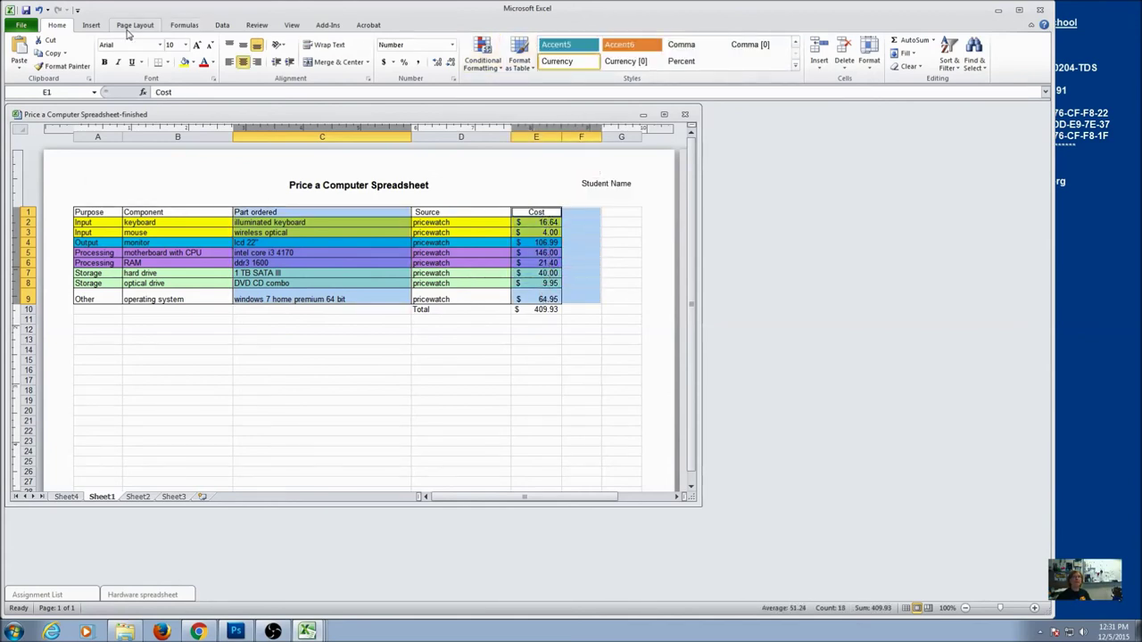
pyautogui.click(91, 26)
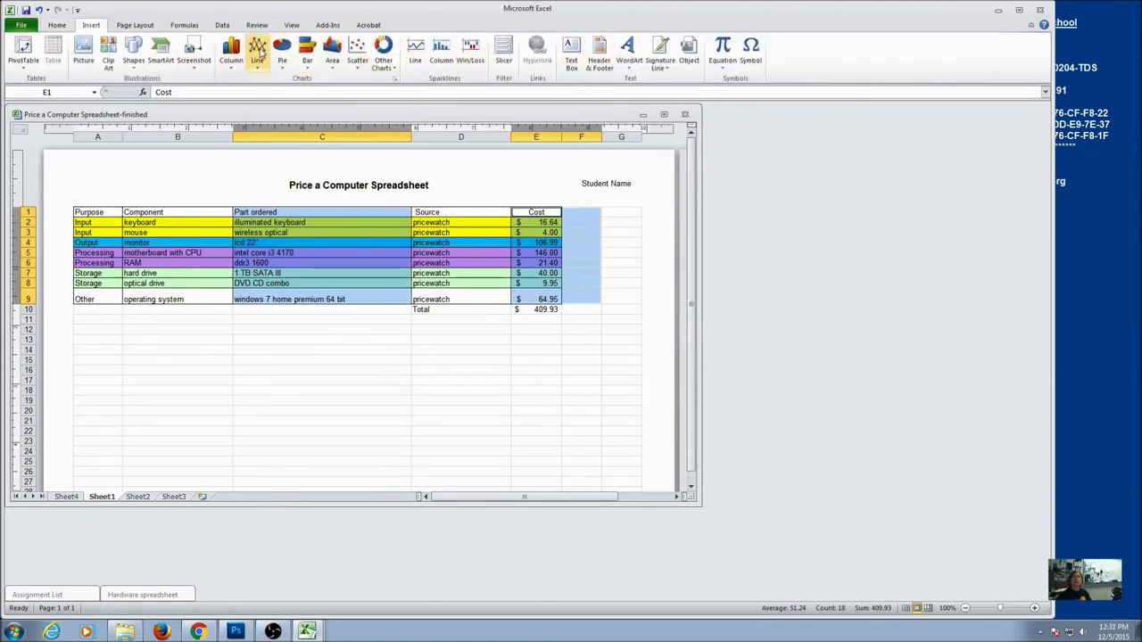
pyautogui.click(282, 55)
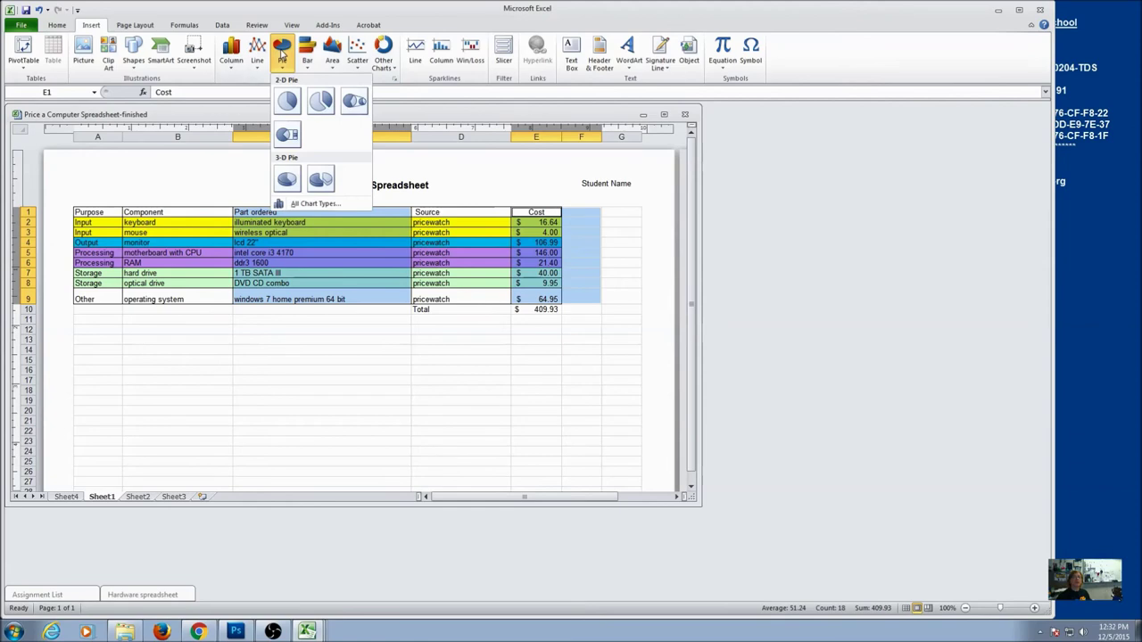
pyautogui.click(287, 101)
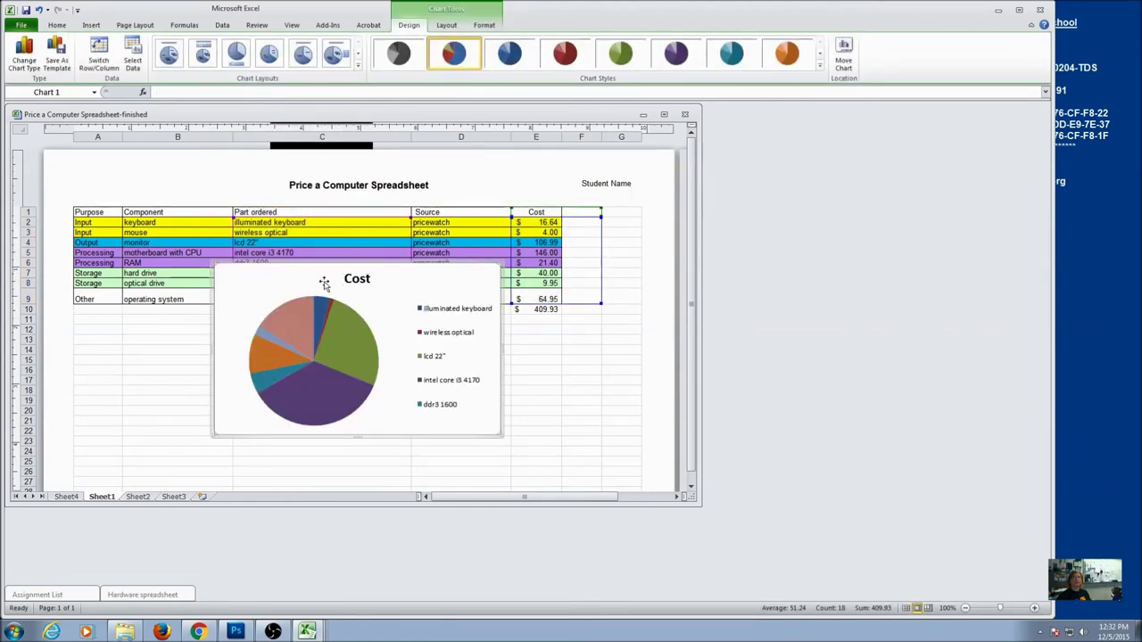
# Step: Move the pie chart below the parts table and label each slice with part name and cost
pyautogui.moveTo(324, 283); pyautogui.dragTo(312, 346)
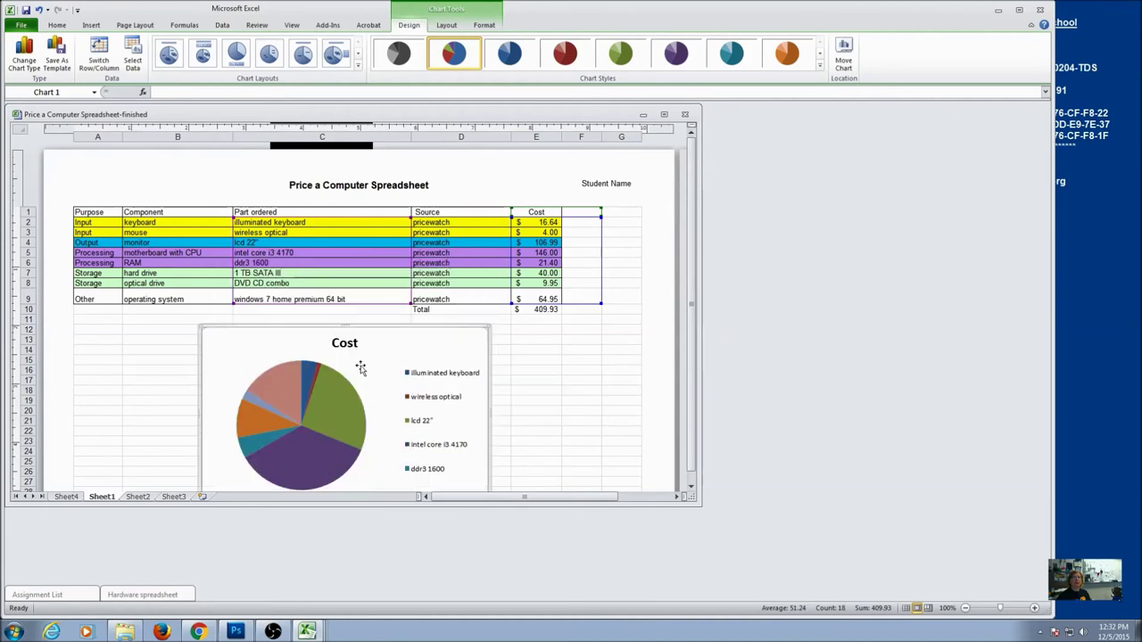
pyautogui.moveTo(693, 501); pyautogui.dragTo(686, 566)
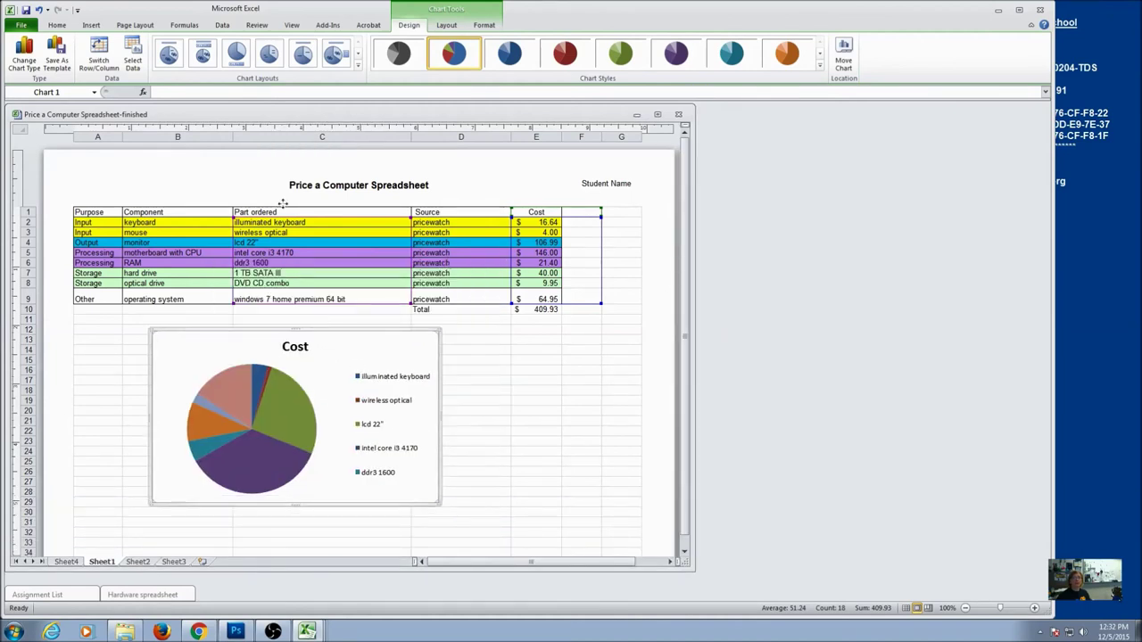
pyautogui.click(265, 57)
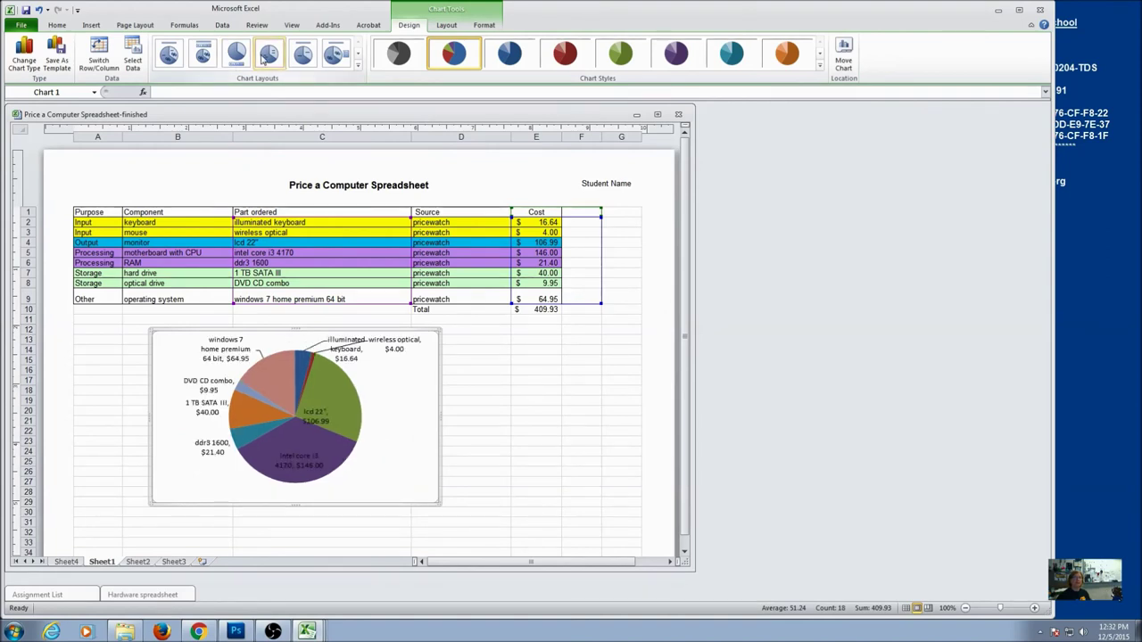
# Step: Add a 'Cost' chart title above the pie
pyautogui.click(444, 27)
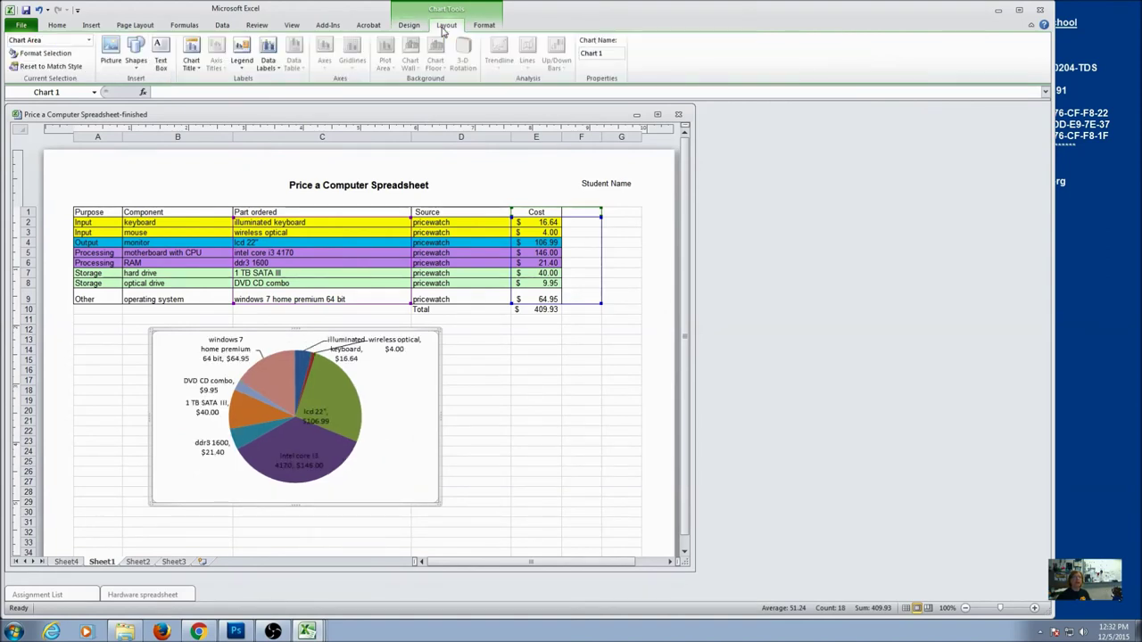
pyautogui.click(191, 56)
pyautogui.click(230, 140)
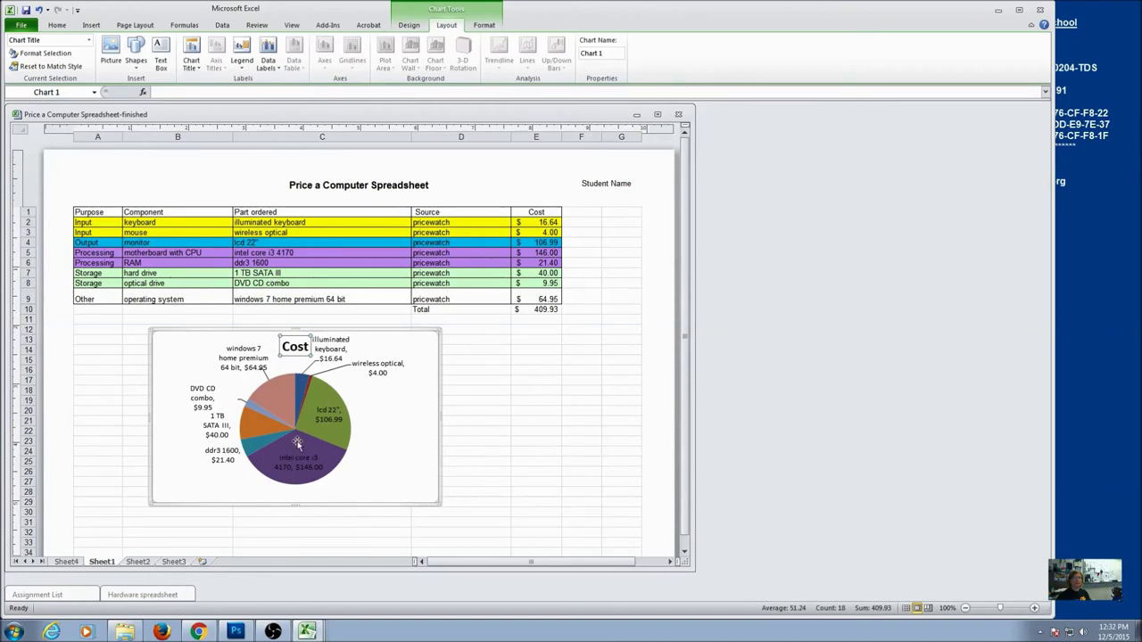
pyautogui.rightClick(104, 566)
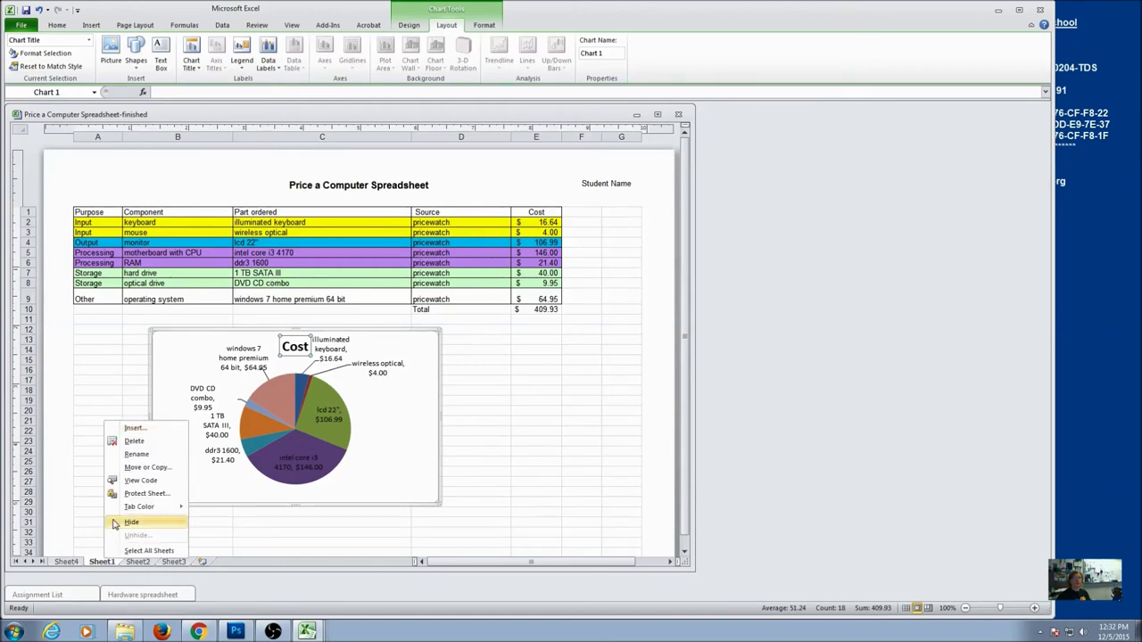
# Step: Rename the Sheet1 tab to 'chart' and deselect the pie chart
pyautogui.click(134, 458)
pyautogui.write('chart')
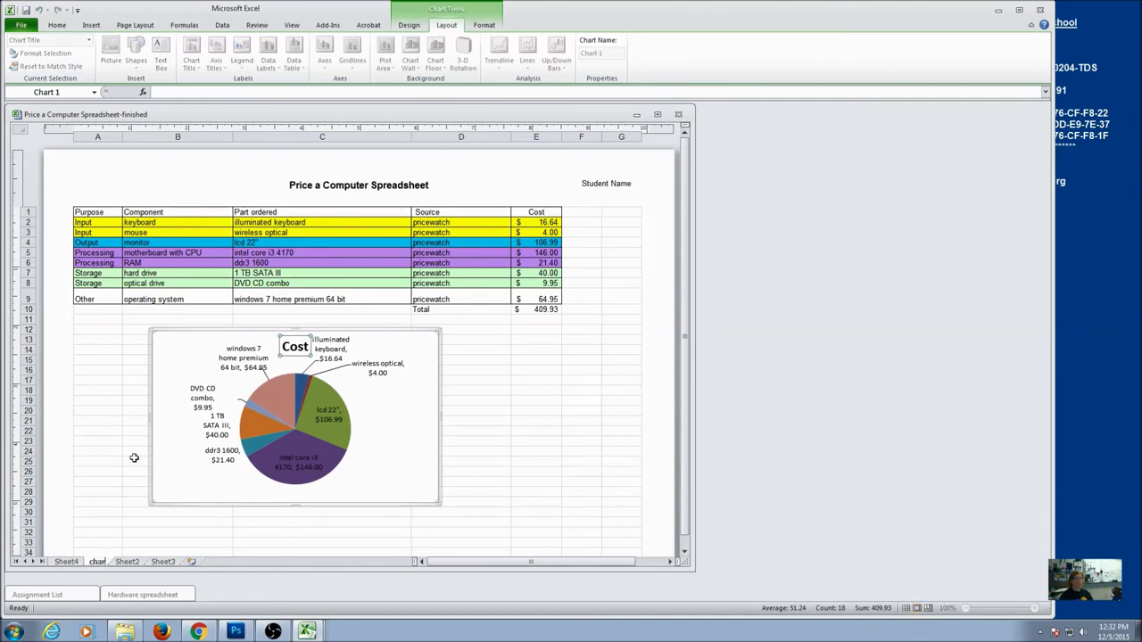
pyautogui.press('Return')
pyautogui.moveTo(136, 457); pyautogui.dragTo(110, 457)
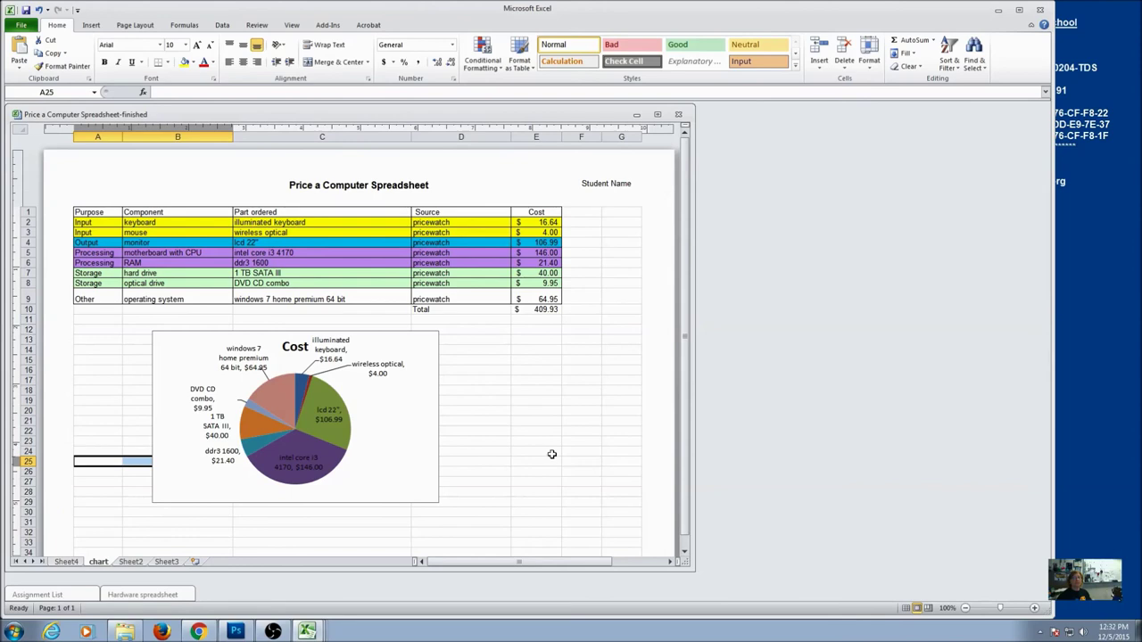
pyautogui.moveTo(550, 454); pyautogui.dragTo(584, 453)
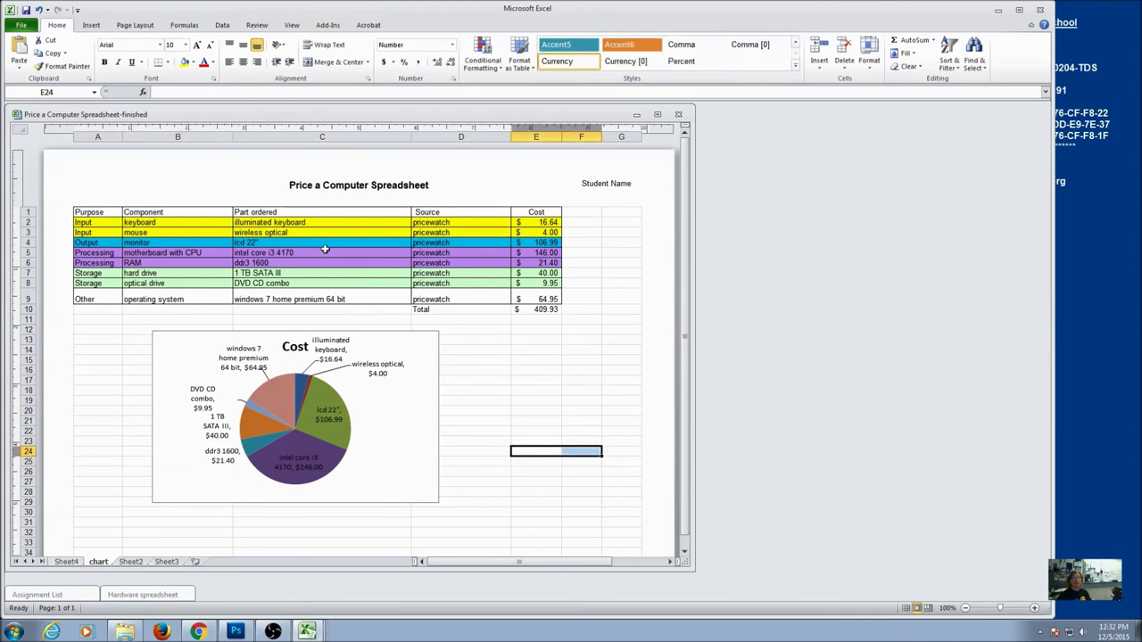